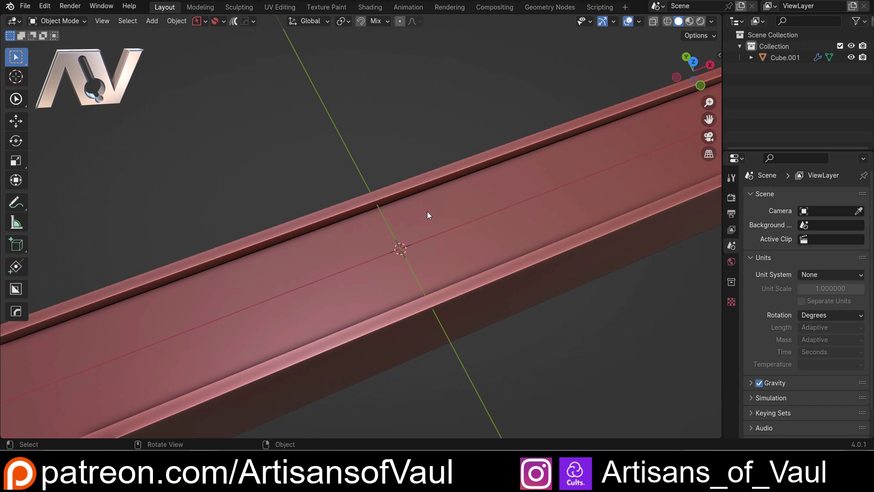
Step: Open the Shift+A Add menu over the viewport to list addable object types
{"action": "key", "text": "shift+a"}
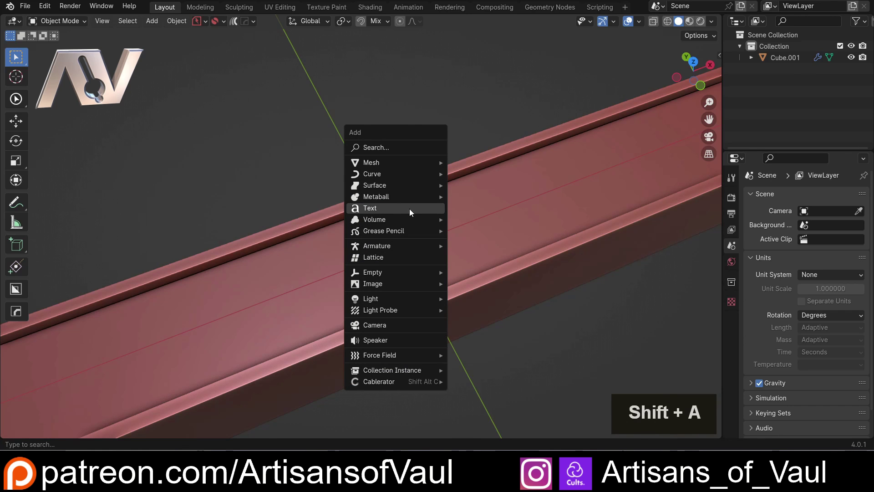
Step: Add a 3D text object onto the red beam and zoom in on it
{"action": "left_click", "coordinate": [409, 209]}
{"action": "middle_click_drag", "start_coordinate": [409, 208], "coordinate": [413, 227]}
{"action": "scroll", "coordinate": [410, 234], "scroll_direction": "up", "scroll_amount": 3}
{"action": "scroll", "coordinate": [206, 230], "scroll_direction": "up", "scroll_amount": 2}
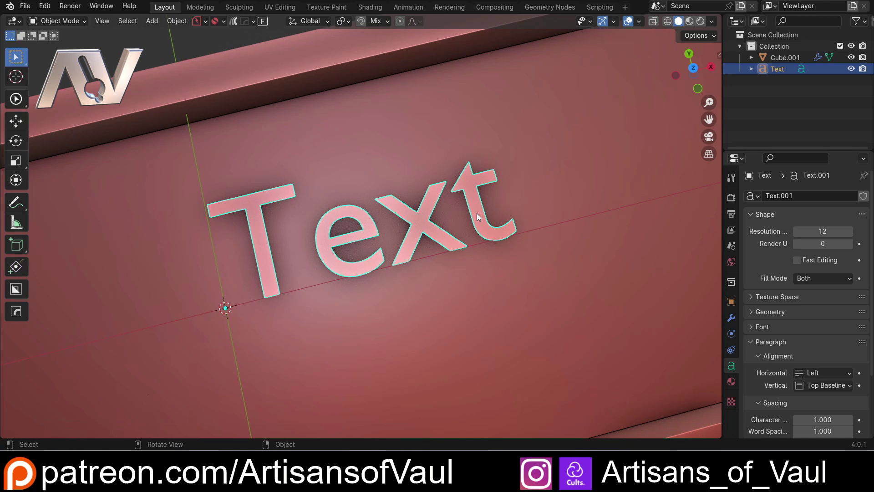
Step: Edit the default wording 'Text' to read 'Test' and return to Object Mode
{"action": "key", "text": "Tab"}
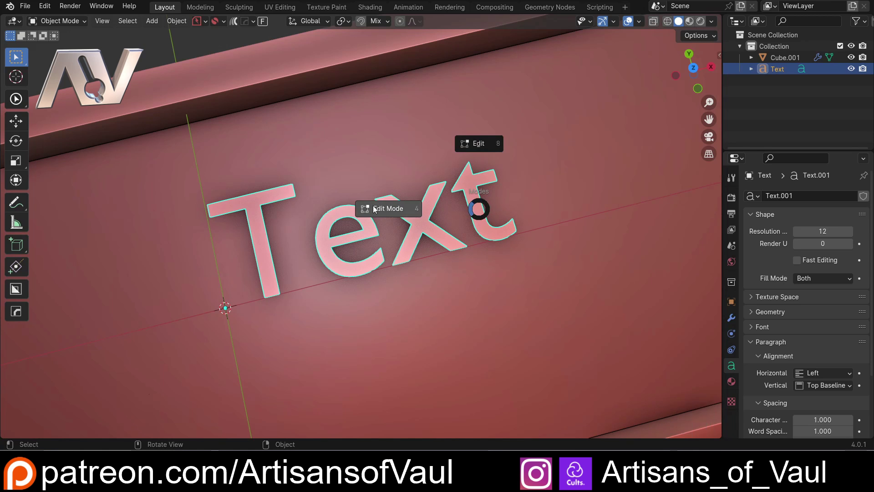
{"action": "left_click", "coordinate": [454, 204]}
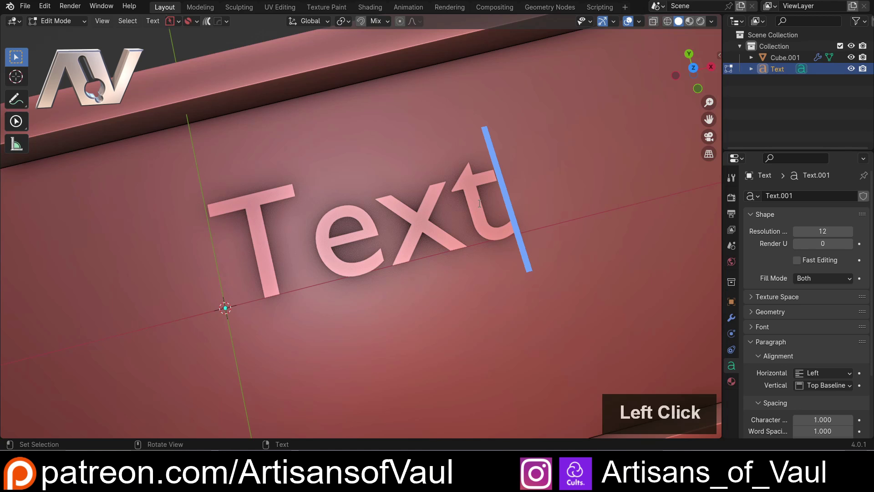
{"action": "key", "text": "BackSpace"}
{"action": "key", "text": "BackSpace"}
{"action": "type", "text": "st"}
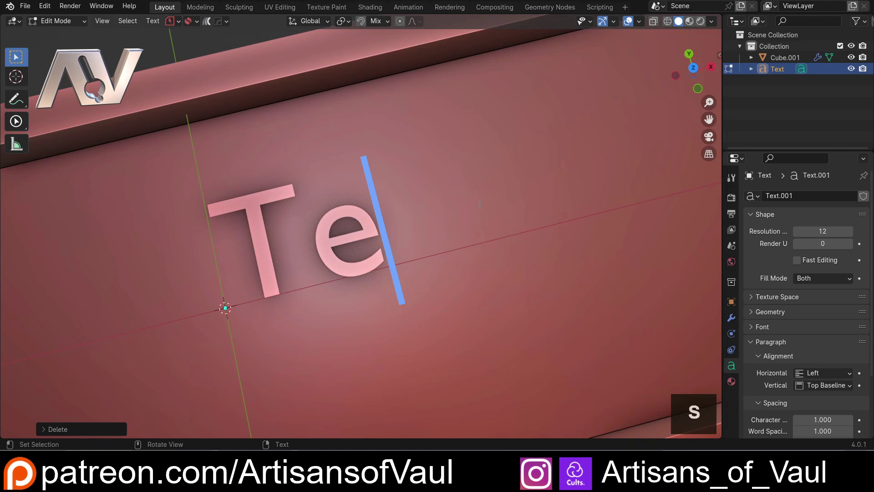
{"action": "key", "text": "Tab"}
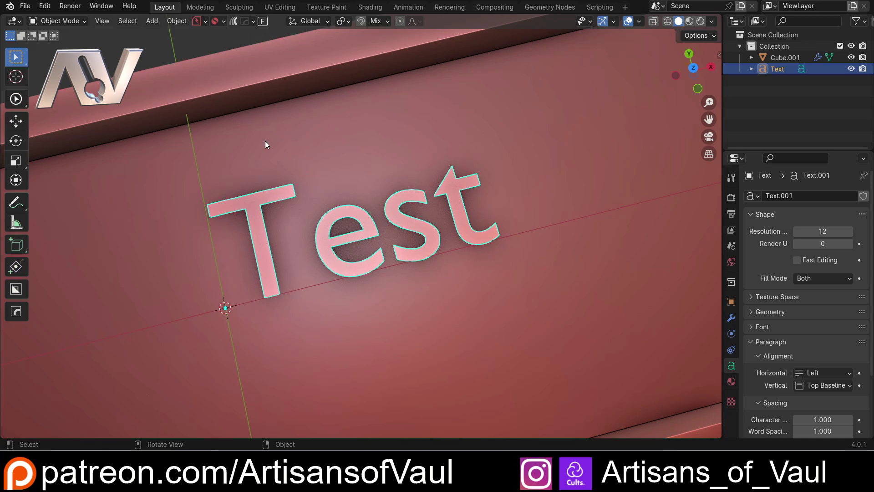
{"action": "scroll", "coordinate": [287, 141], "scroll_direction": "down", "scroll_amount": 2}
{"action": "middle_click_drag", "start_coordinate": [287, 141], "coordinate": [288, 189], "text": "shift"}
{"action": "scroll", "coordinate": [286, 169], "scroll_direction": "up", "scroll_amount": 2}
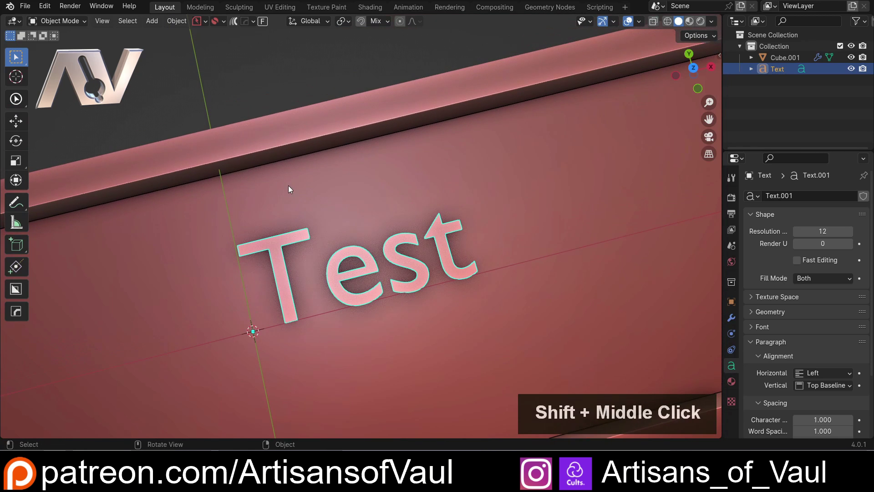
Step: With the Tweak tool, change the lettering from 'Test' back to 'Text'
{"action": "left_click", "coordinate": [16, 99]}
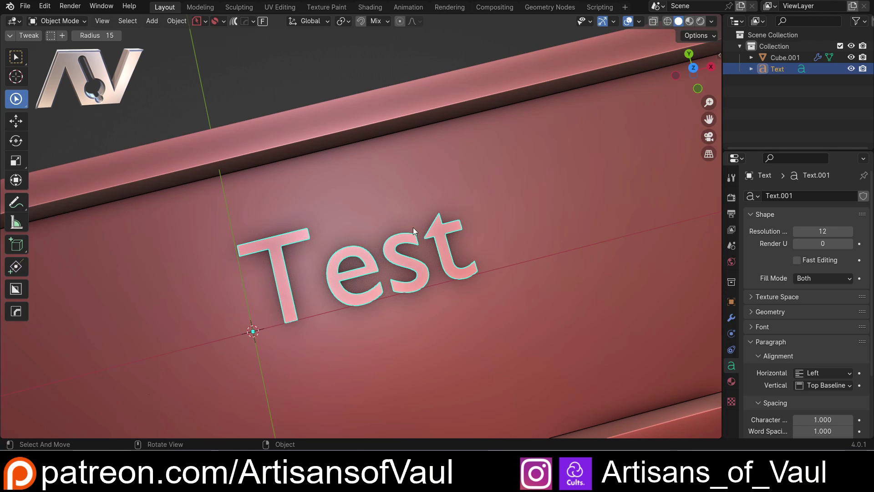
{"action": "double_click", "coordinate": [440, 234]}
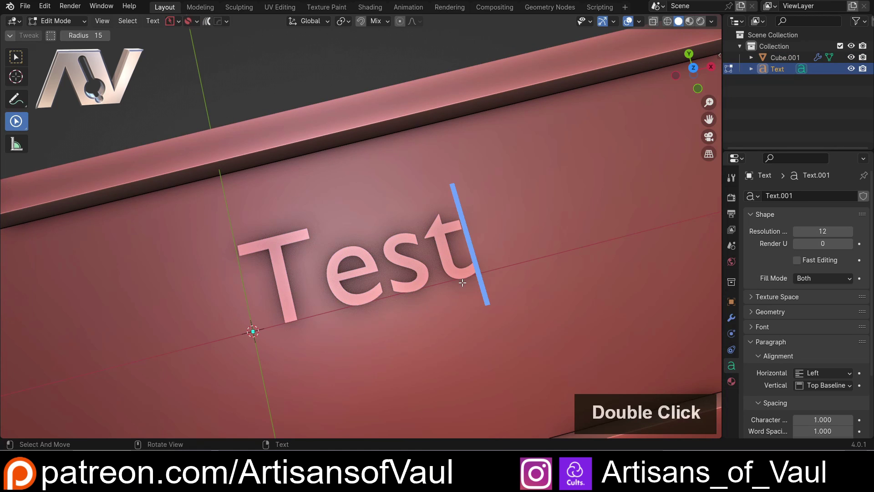
{"action": "key", "text": "BackSpace"}
{"action": "key", "text": "BackSpace"}
{"action": "type", "text": "xt"}
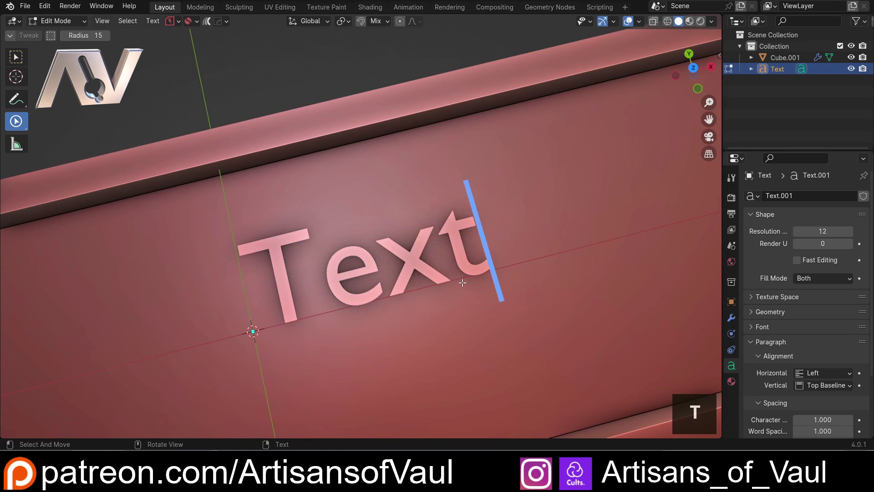
Step: Leave text editing and open the beam Cube.001 mesh in Edit Mode
{"action": "double_click", "coordinate": [348, 75]}
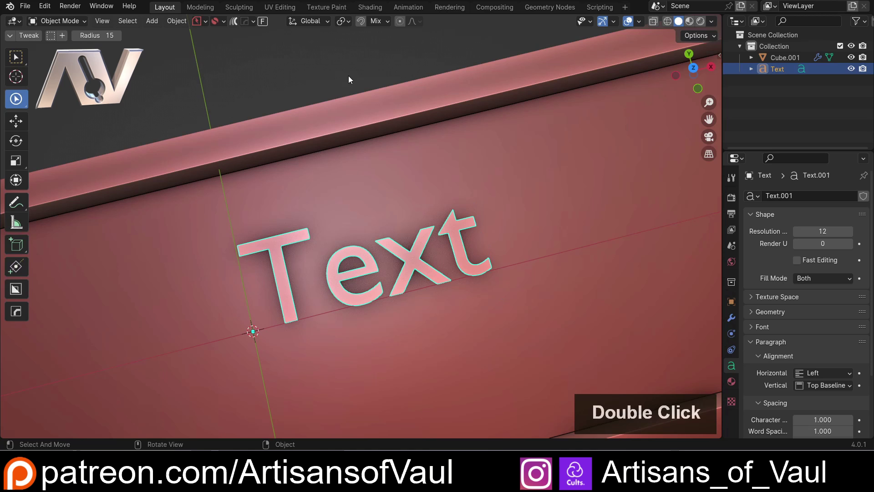
{"action": "left_click", "coordinate": [384, 117]}
{"action": "double_click", "coordinate": [385, 117]}
Step: Select the beam's edges and return from mesh editing to Object Mode
{"action": "left_click", "coordinate": [373, 112]}
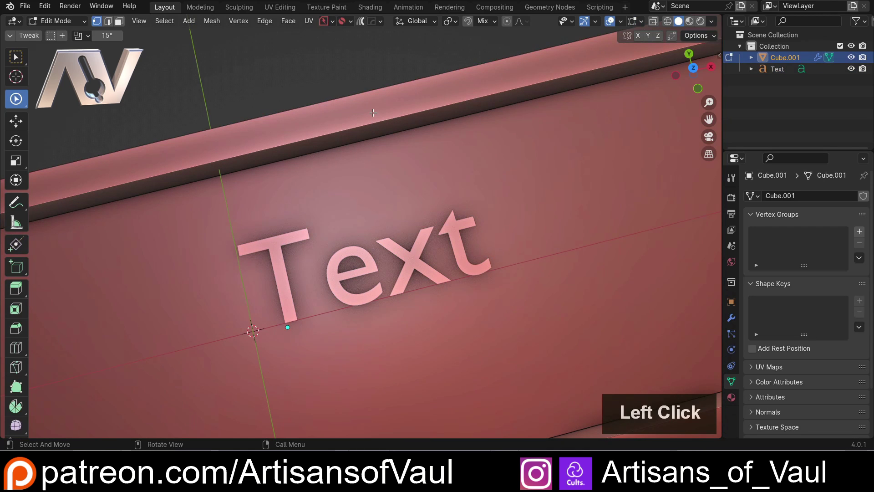
{"action": "scroll", "coordinate": [351, 116], "scroll_direction": "down", "scroll_amount": 8}
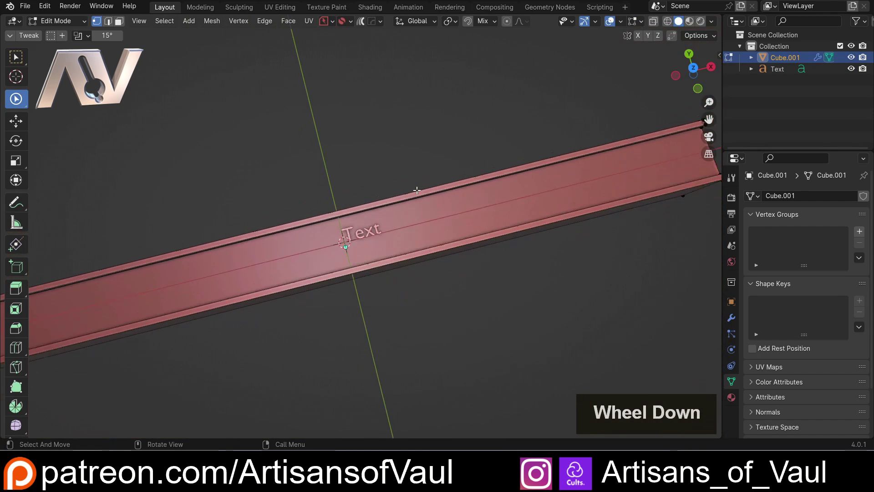
{"action": "left_click", "coordinate": [621, 199]}
{"action": "scroll", "coordinate": [357, 203], "scroll_direction": "up", "scroll_amount": 6}
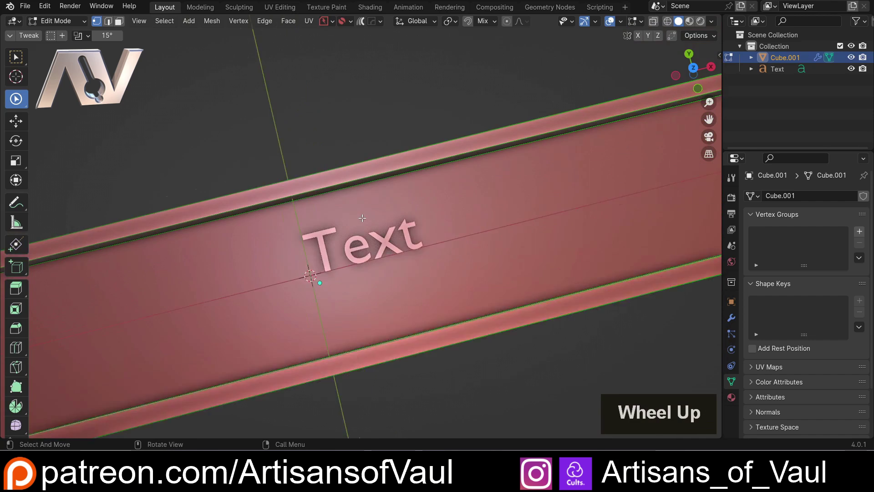
{"action": "double_click", "coordinate": [289, 120]}
Step: Select the Text object and orbit to view the lettering head-on
{"action": "scroll", "coordinate": [339, 226], "scroll_direction": "up", "scroll_amount": 5}
{"action": "middle_click_drag", "start_coordinate": [278, 233], "coordinate": [259, 209]}
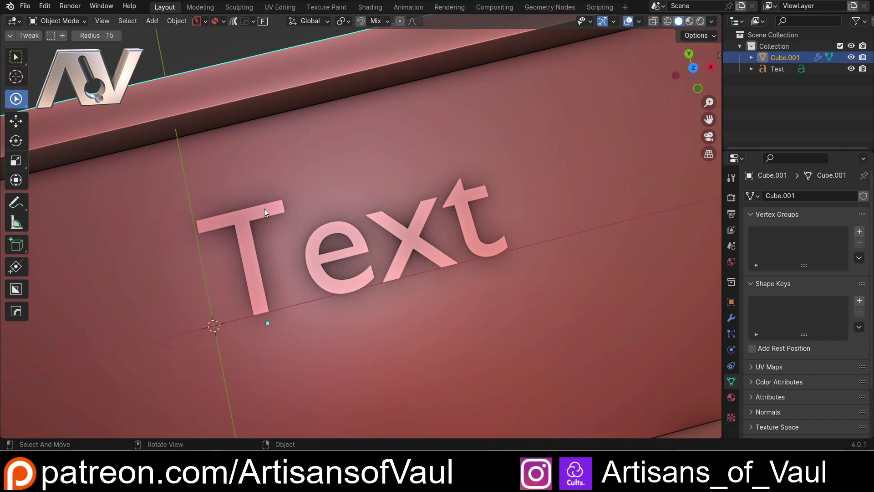
{"action": "left_click", "coordinate": [264, 209]}
{"action": "scroll", "coordinate": [384, 231], "scroll_direction": "up", "scroll_amount": 2}
{"action": "middle_click_drag", "start_coordinate": [385, 231], "coordinate": [386, 212]}
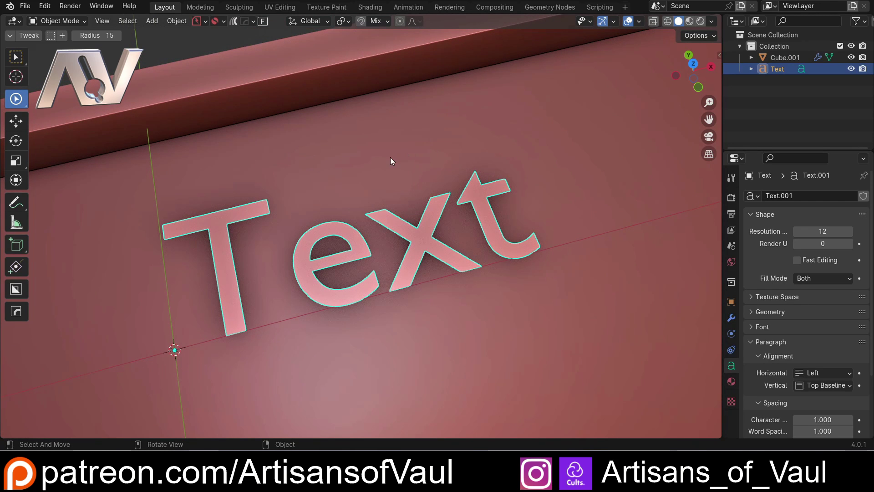
{"action": "scroll", "coordinate": [390, 153], "scroll_direction": "down", "scroll_amount": 2}
{"action": "middle_click_drag", "start_coordinate": [390, 153], "coordinate": [371, 173]}
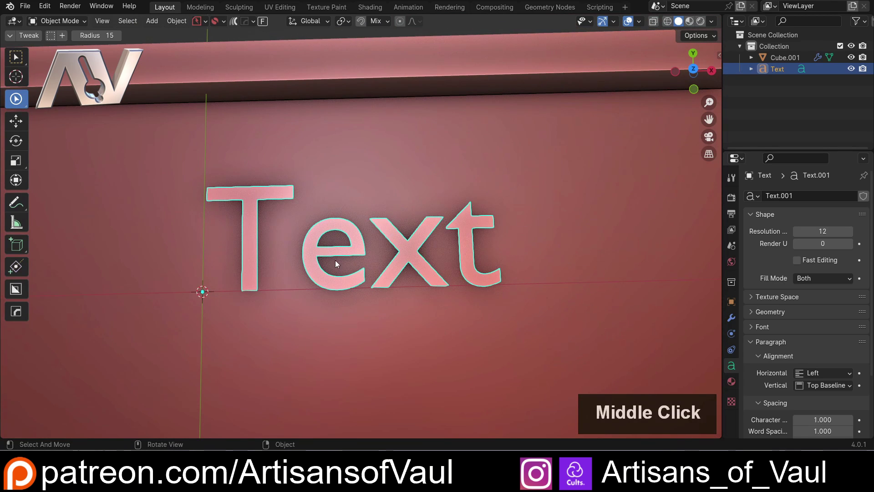
{"action": "middle_click_drag", "start_coordinate": [390, 261], "coordinate": [404, 259]}
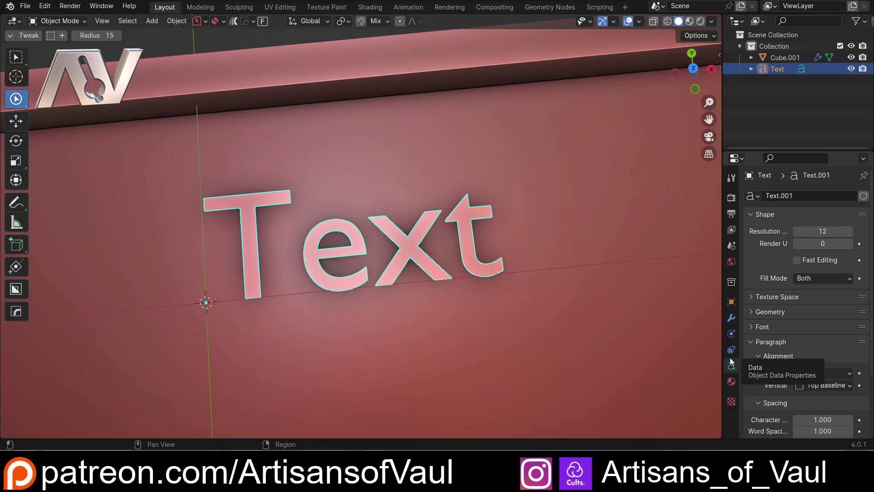
Step: In the text's Object Data properties, try Character Spacing 0.8, then reset it to 1.000
{"action": "left_click", "coordinate": [731, 177]}
{"action": "left_click", "coordinate": [731, 197]}
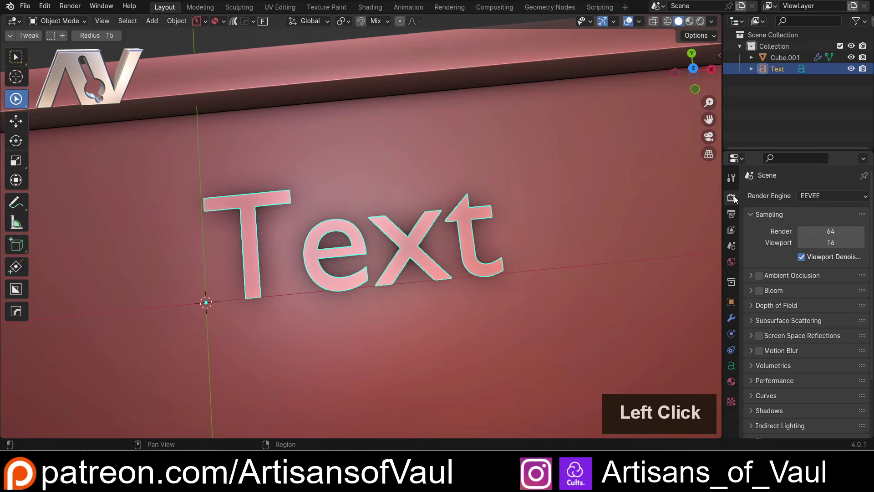
{"action": "left_click", "coordinate": [732, 367]}
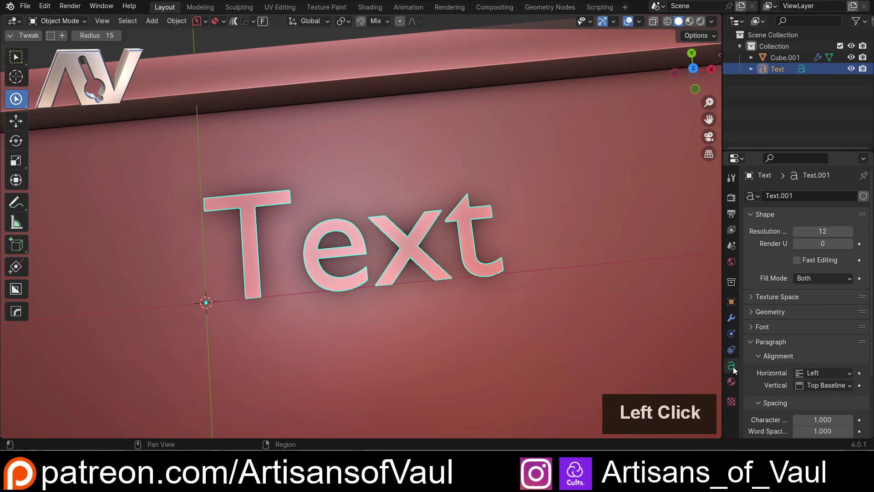
{"action": "scroll", "coordinate": [807, 214], "scroll_direction": "down", "scroll_amount": 5}
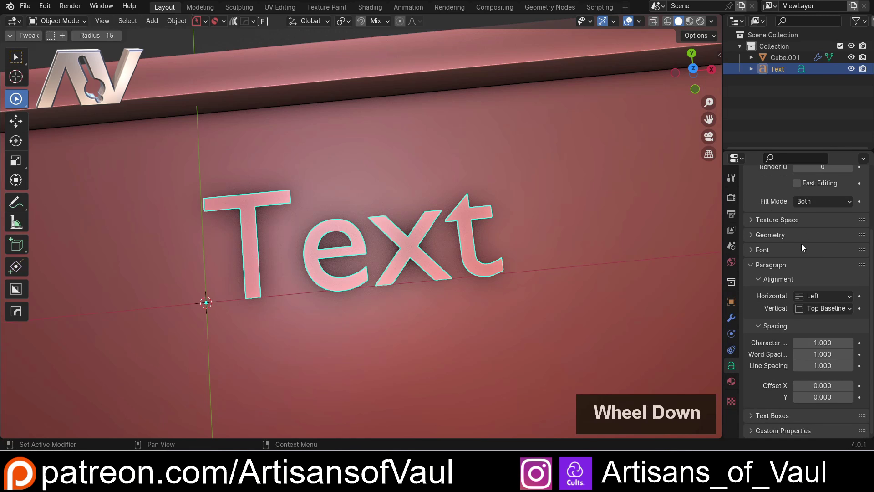
{"action": "scroll", "coordinate": [801, 244], "scroll_direction": "up", "scroll_amount": 5}
{"action": "scroll", "coordinate": [790, 248], "scroll_direction": "down", "scroll_amount": 5}
{"action": "scroll", "coordinate": [441, 243], "scroll_direction": "up", "scroll_amount": 1}
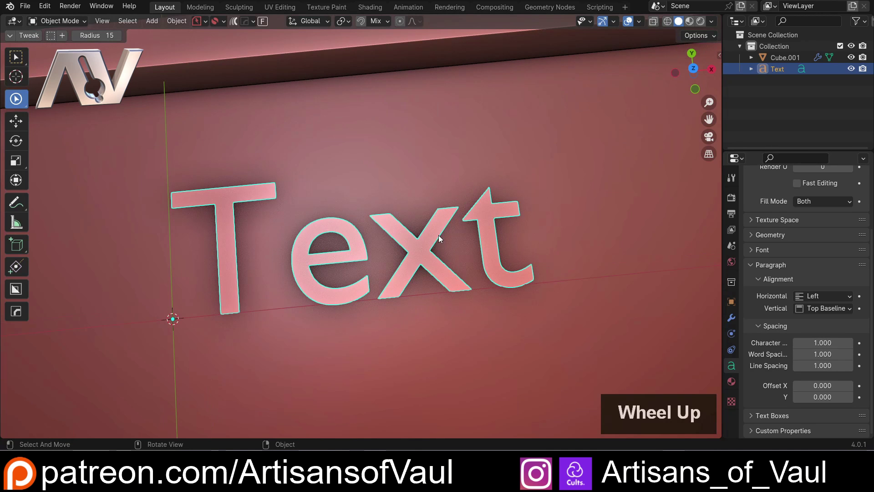
{"action": "mouse_move", "coordinate": [822, 342]}
{"action": "left_mouse_down"}
{"action": "mouse_move", "coordinate": [806, 342]}
{"action": "mouse_move", "coordinate": [867, 342]}
{"action": "mouse_move", "coordinate": [815, 342]}
{"action": "left_mouse_up"}
{"action": "type", "text": "1"}
{"action": "key", "text": "Return"}
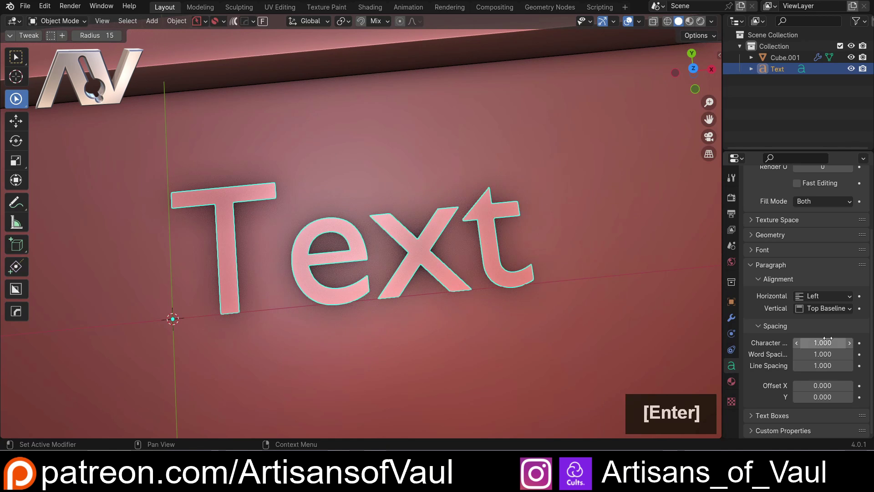
Step: Enter text Edit Mode and delete the last letters of the word
{"action": "middle_click_drag", "start_coordinate": [455, 255], "coordinate": [411, 256]}
{"action": "key", "text": "Tab"}
{"action": "key", "text": "BackSpace"}
{"action": "key", "text": "BackSpace"}
Step: Make the lettering read 'Text test' and widen Word Spacing to 1.700
{"action": "type", "text": "xt"}
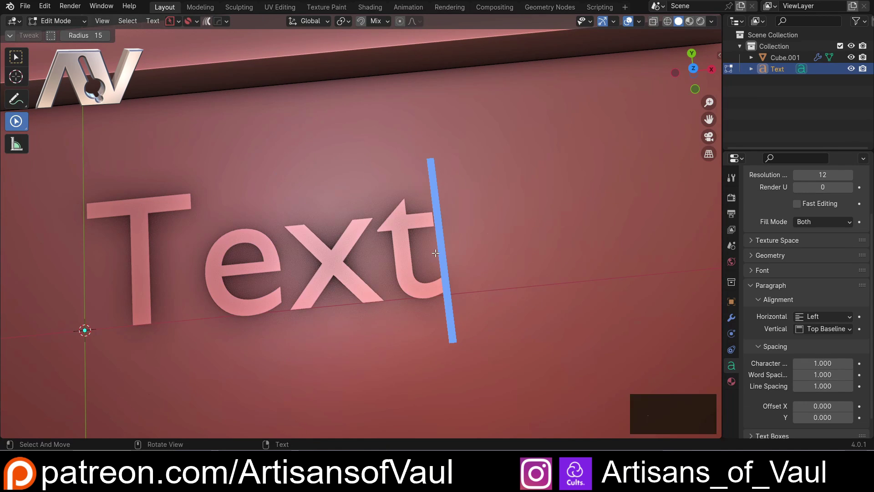
{"action": "type", "text": " test"}
{"action": "scroll", "coordinate": [436, 253], "scroll_direction": "down", "scroll_amount": 4}
{"action": "key", "text": "Tab"}
{"action": "mouse_move", "coordinate": [811, 374]}
{"action": "left_mouse_down"}
{"action": "mouse_move", "coordinate": [856, 374]}
{"action": "mouse_move", "coordinate": [815, 374]}
{"action": "left_mouse_up"}
{"action": "scroll", "coordinate": [815, 358], "scroll_direction": "down", "scroll_amount": 2}
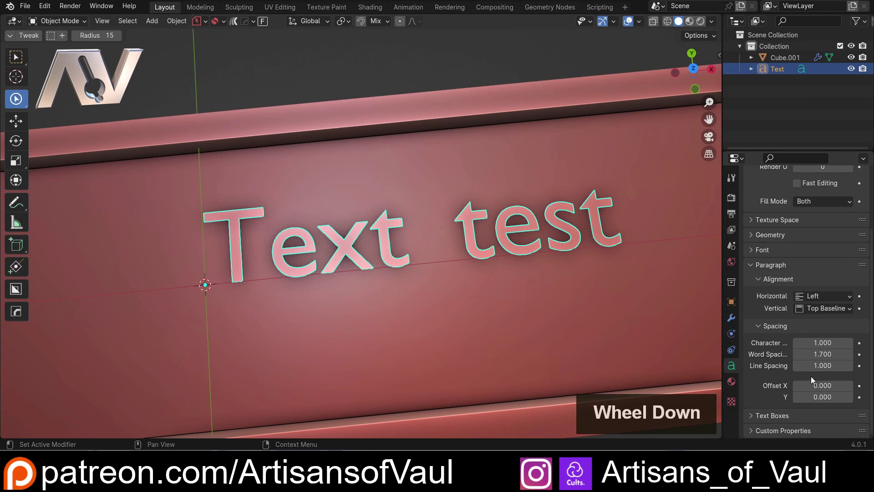
{"action": "scroll", "coordinate": [765, 285], "scroll_direction": "up", "scroll_amount": 2}
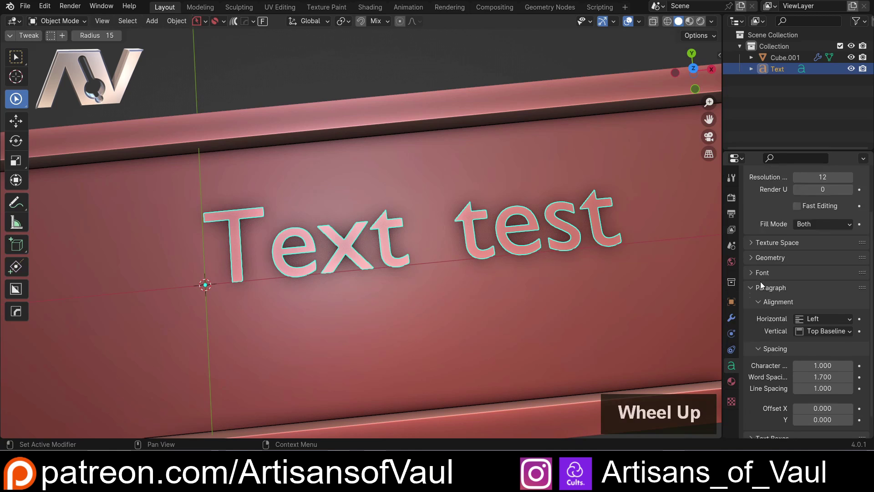
{"action": "scroll", "coordinate": [760, 282], "scroll_direction": "up", "scroll_amount": 3}
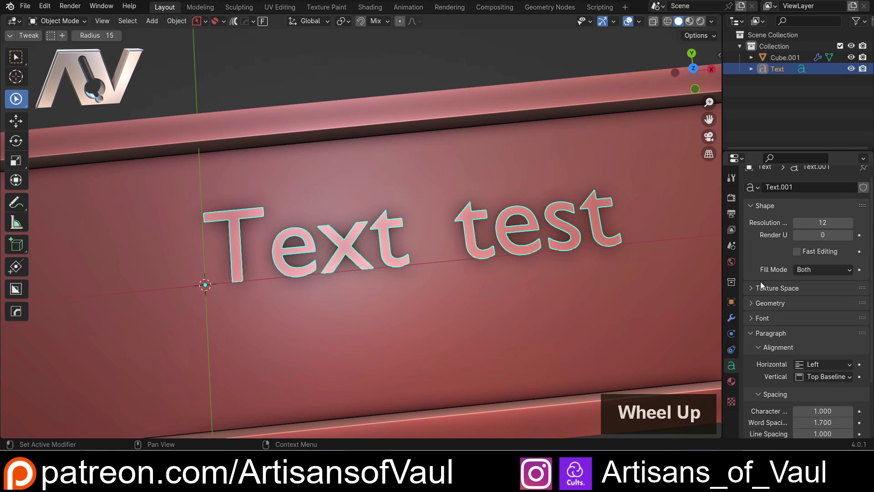
Step: In the Font settings, set Size to 1.300 and return Shear to 0
{"action": "left_click", "coordinate": [752, 318]}
{"action": "scroll", "coordinate": [768, 273], "scroll_direction": "down", "scroll_amount": 6}
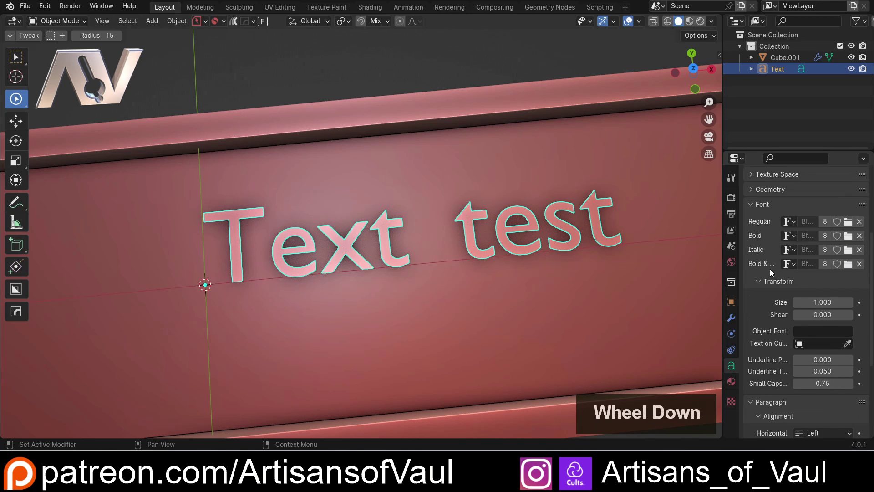
{"action": "scroll", "coordinate": [771, 272], "scroll_direction": "down", "scroll_amount": 2}
{"action": "mouse_move", "coordinate": [822, 256]}
{"action": "left_mouse_down"}
{"action": "mouse_move", "coordinate": [858, 256]}
{"action": "mouse_move", "coordinate": [822, 256]}
{"action": "mouse_move", "coordinate": [826, 269]}
{"action": "mouse_move", "coordinate": [842, 269]}
{"action": "mouse_move", "coordinate": [802, 268]}
{"action": "mouse_move", "coordinate": [838, 268]}
{"action": "mouse_move", "coordinate": [815, 268]}
{"action": "left_mouse_up"}
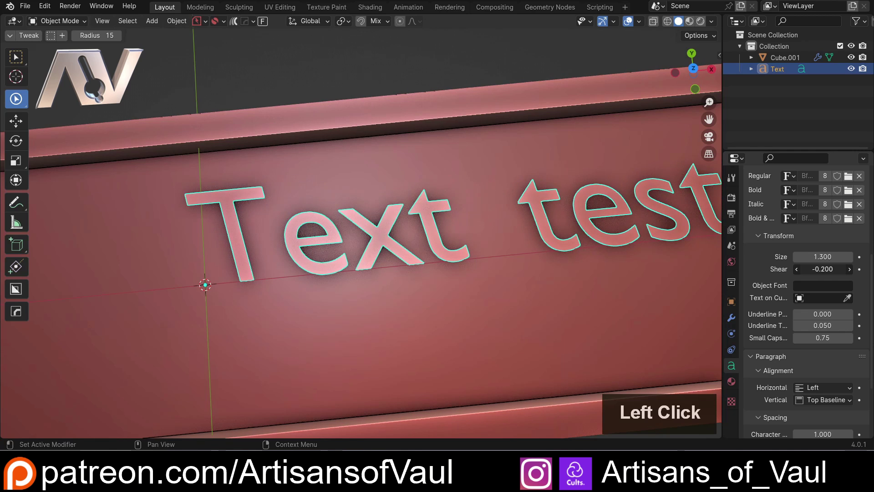
{"action": "left_click", "coordinate": [821, 269]}
{"action": "type", "text": "0"}
{"action": "key", "text": "Return"}
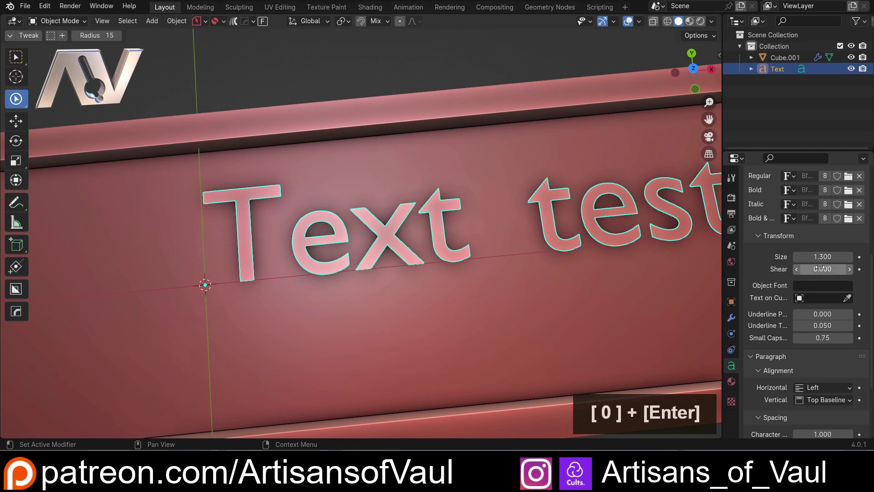
{"action": "scroll", "coordinate": [818, 283], "scroll_direction": "up", "scroll_amount": 5}
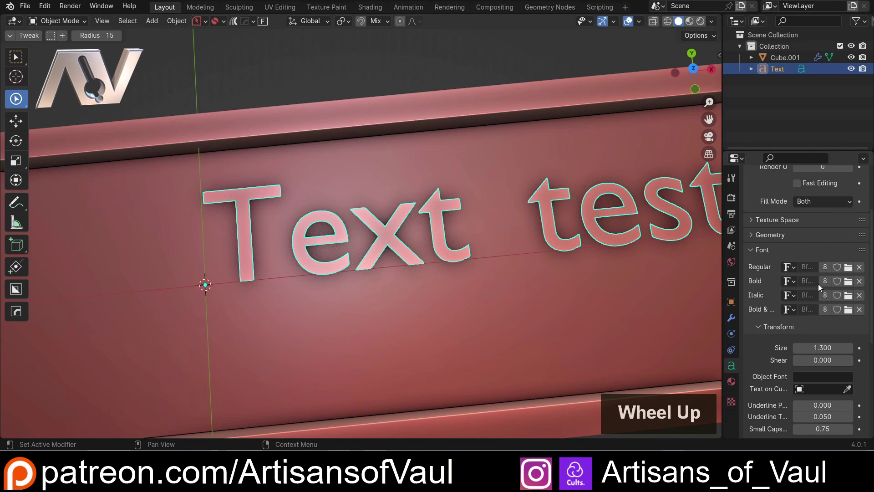
{"action": "scroll", "coordinate": [532, 211], "scroll_direction": "up", "scroll_amount": 2}
{"action": "scroll", "coordinate": [513, 202], "scroll_direction": "down", "scroll_amount": 1}
{"action": "middle_click_drag", "start_coordinate": [513, 202], "coordinate": [465, 244], "text": "shift"}
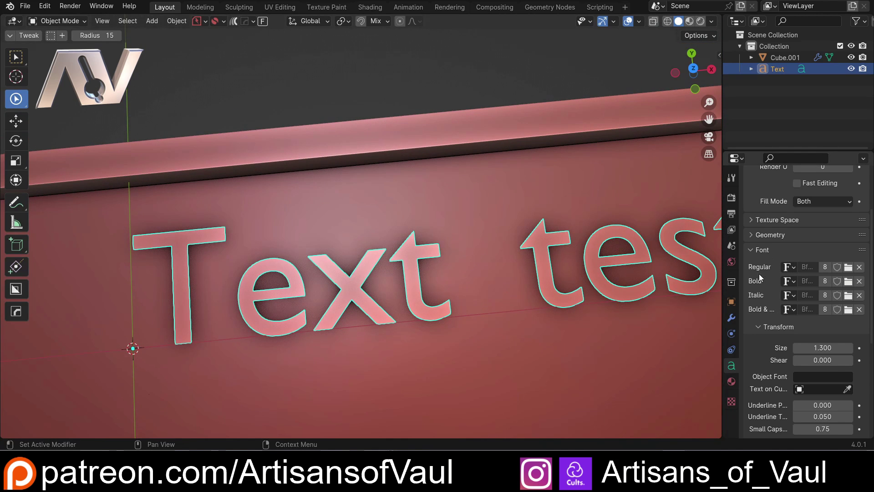
{"action": "left_click", "coordinate": [790, 267]}
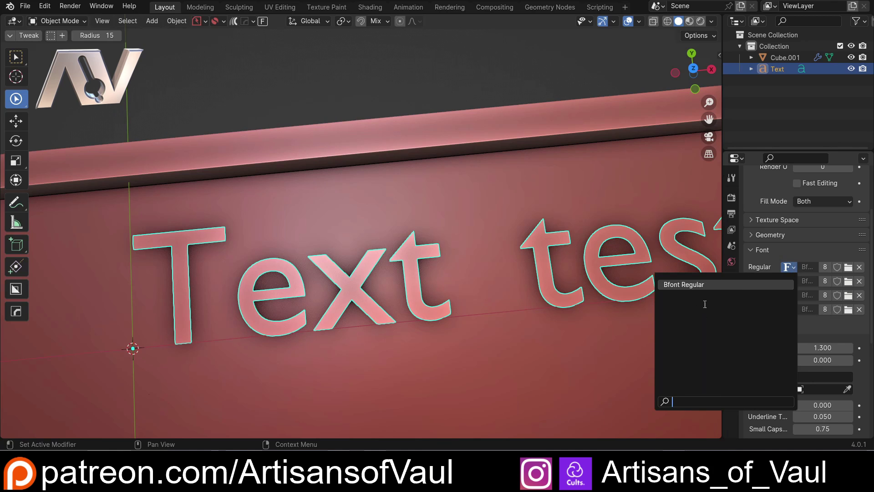
{"action": "left_click", "coordinate": [795, 247]}
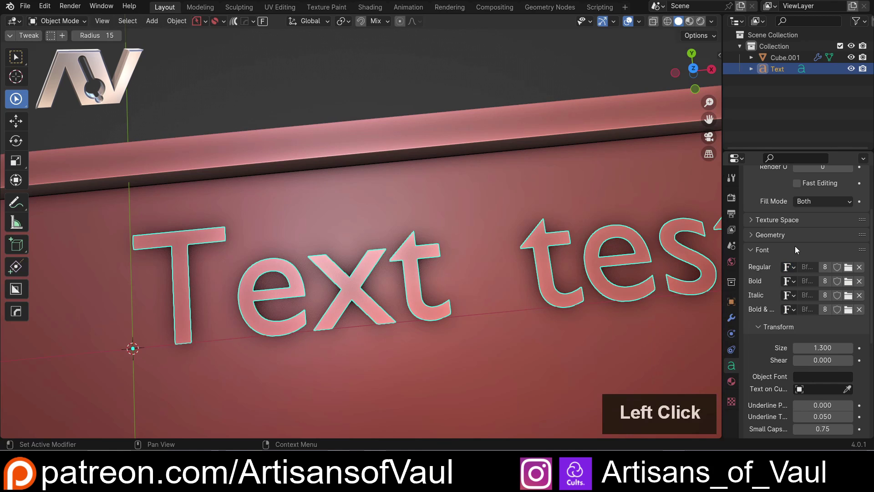
Step: Load Blackadder ITC Regular as the text's regular font
{"action": "left_click", "coordinate": [848, 268]}
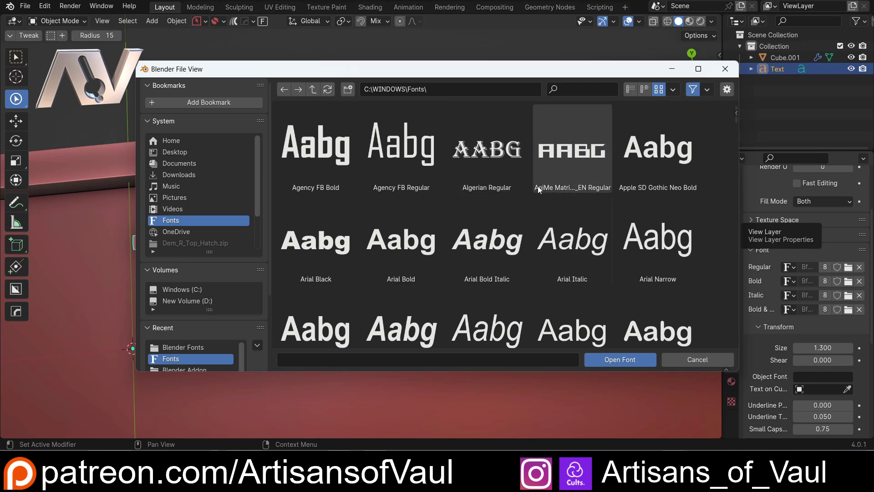
{"action": "scroll", "coordinate": [529, 174], "scroll_direction": "down", "scroll_amount": 10}
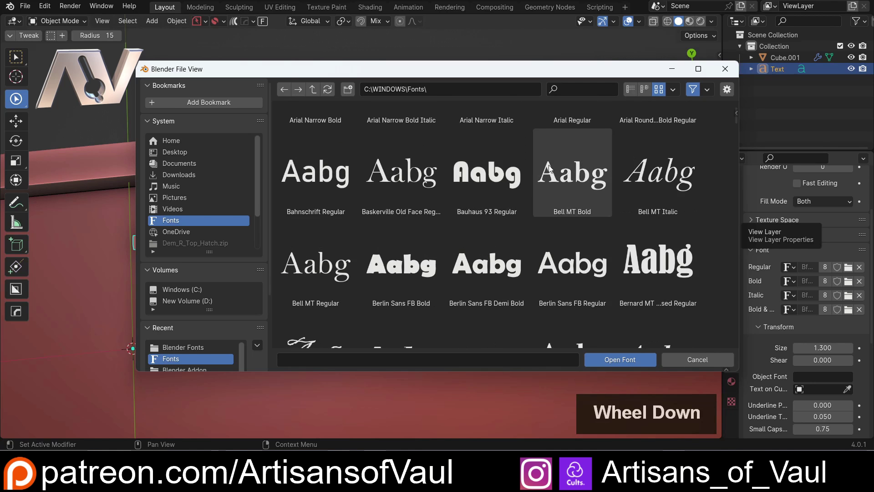
{"action": "scroll", "coordinate": [558, 179], "scroll_direction": "down", "scroll_amount": 2}
{"action": "scroll", "coordinate": [333, 174], "scroll_direction": "down", "scroll_amount": 1}
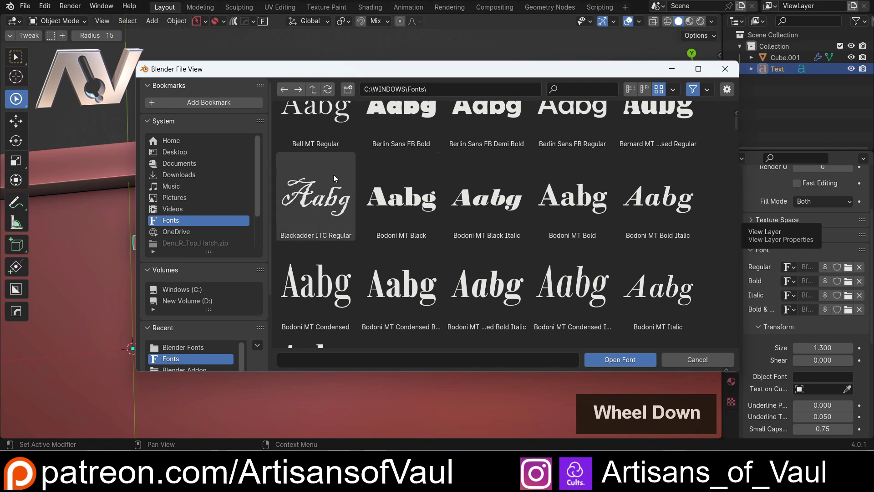
{"action": "left_click", "coordinate": [337, 194]}
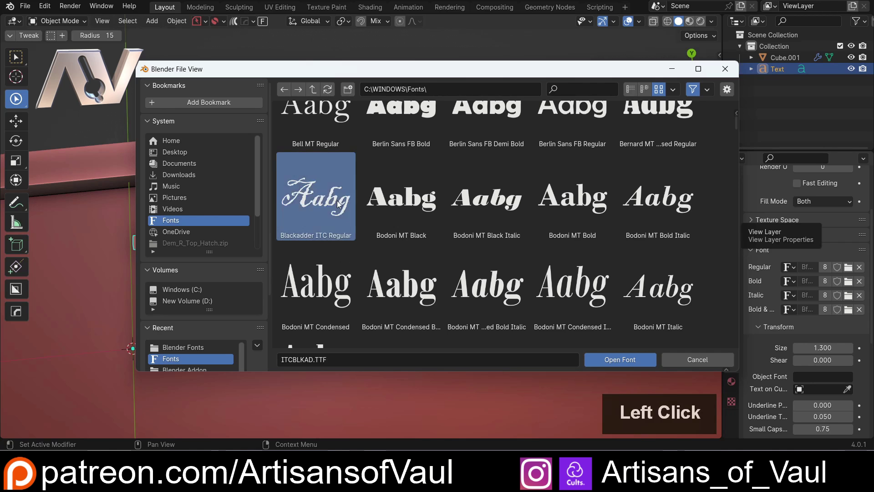
{"action": "left_click", "coordinate": [611, 360]}
{"action": "mouse_move", "coordinate": [269, 253]}
{"action": "middle_mouse_down"}
{"action": "mouse_move", "coordinate": [263, 260]}
{"action": "mouse_move", "coordinate": [271, 247]}
{"action": "middle_mouse_up"}
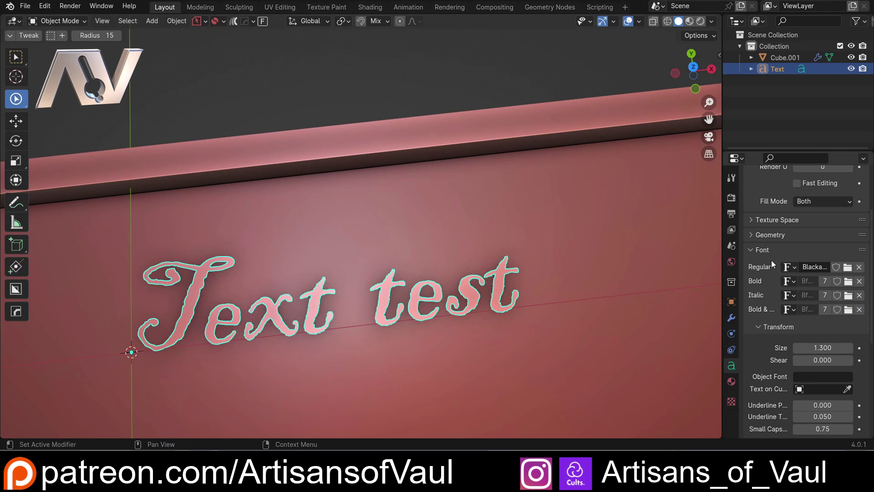
Step: Replace it with BoereTudor Regular from the Blender Fonts folder
{"action": "left_click", "coordinate": [788, 266]}
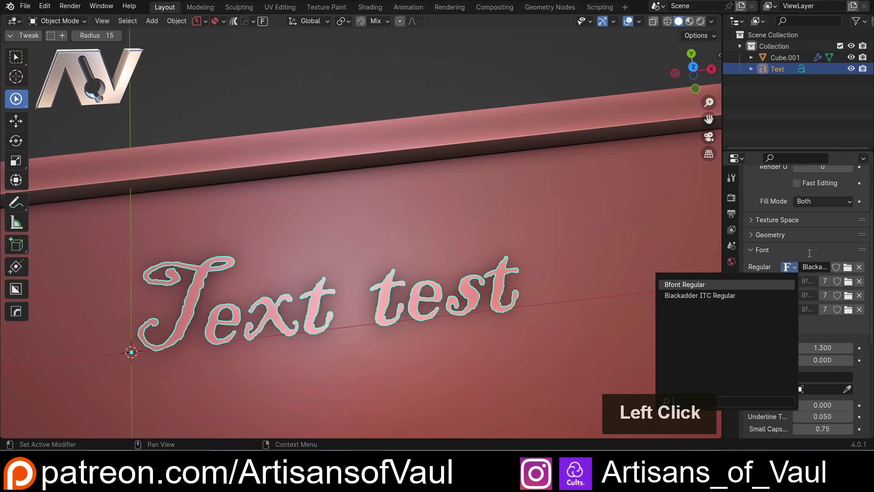
{"action": "double_click", "coordinate": [847, 266]}
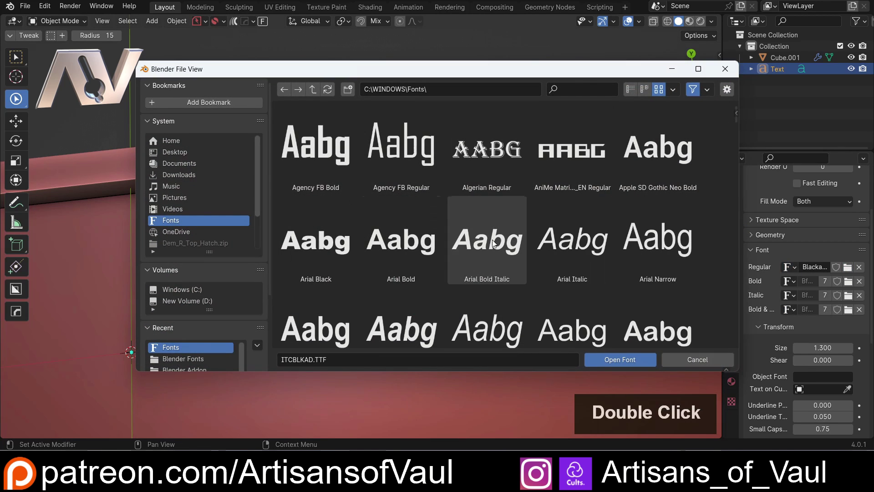
{"action": "scroll", "coordinate": [451, 187], "scroll_direction": "down", "scroll_amount": 3}
{"action": "scroll", "coordinate": [450, 184], "scroll_direction": "down", "scroll_amount": 3}
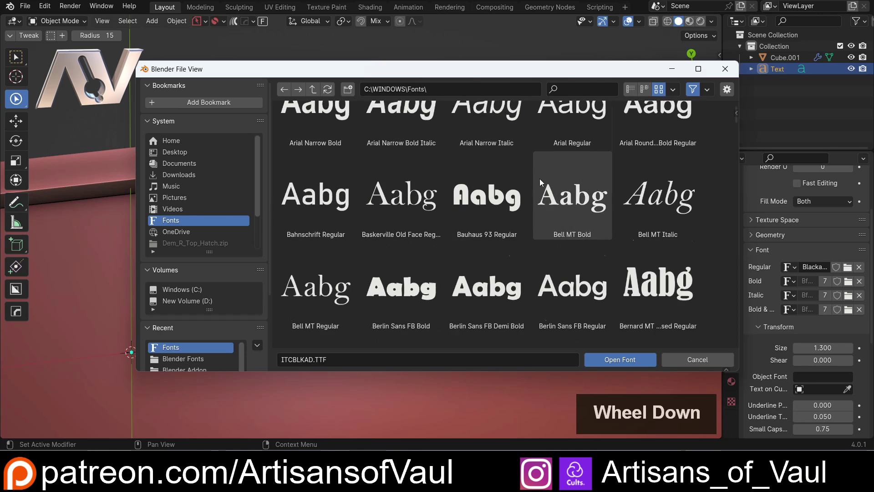
{"action": "scroll", "coordinate": [513, 221], "scroll_direction": "up", "scroll_amount": 3}
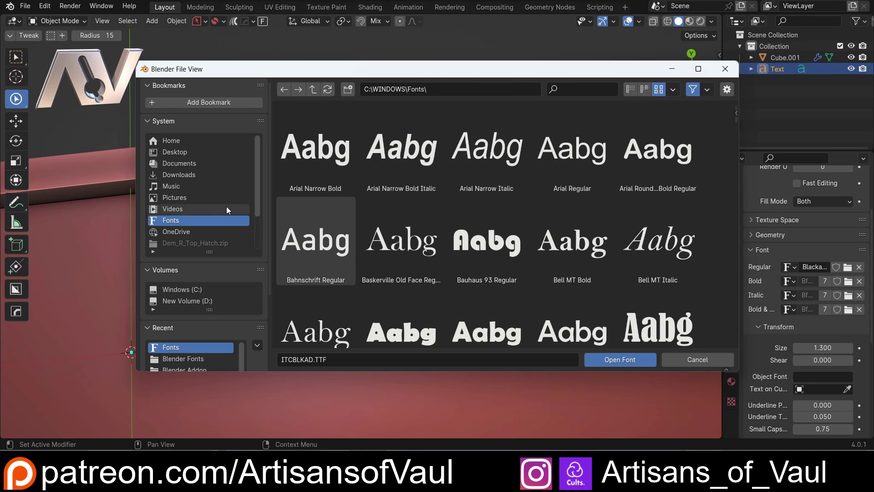
{"action": "double_click", "coordinate": [183, 358]}
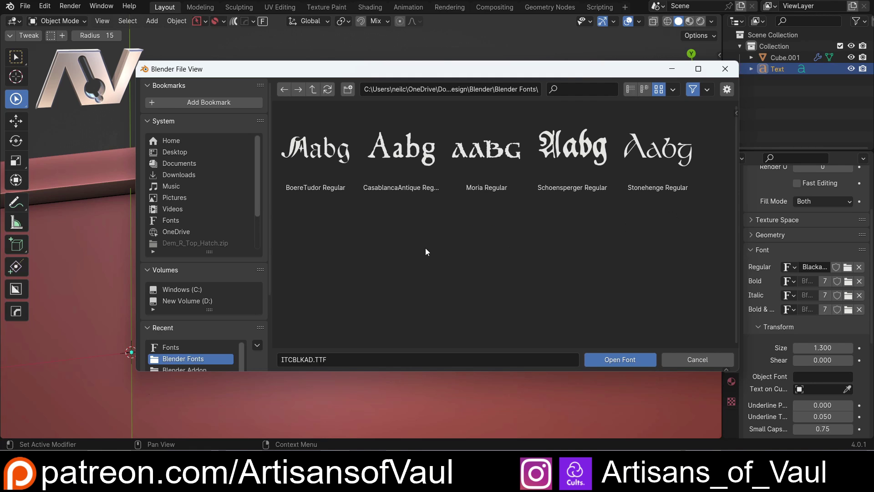
{"action": "left_click", "coordinate": [322, 155]}
{"action": "left_click", "coordinate": [615, 357]}
{"action": "scroll", "coordinate": [409, 272], "scroll_direction": "down", "scroll_amount": 2}
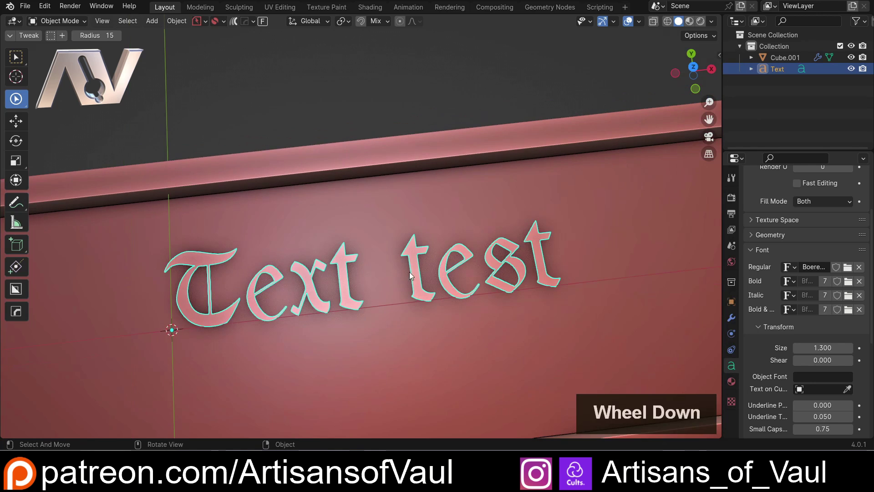
{"action": "mouse_move", "coordinate": [408, 272]}
{"action": "middle_mouse_down"}
{"action": "mouse_move", "coordinate": [408, 253]}
{"action": "mouse_move", "coordinate": [408, 261]}
{"action": "middle_mouse_up"}
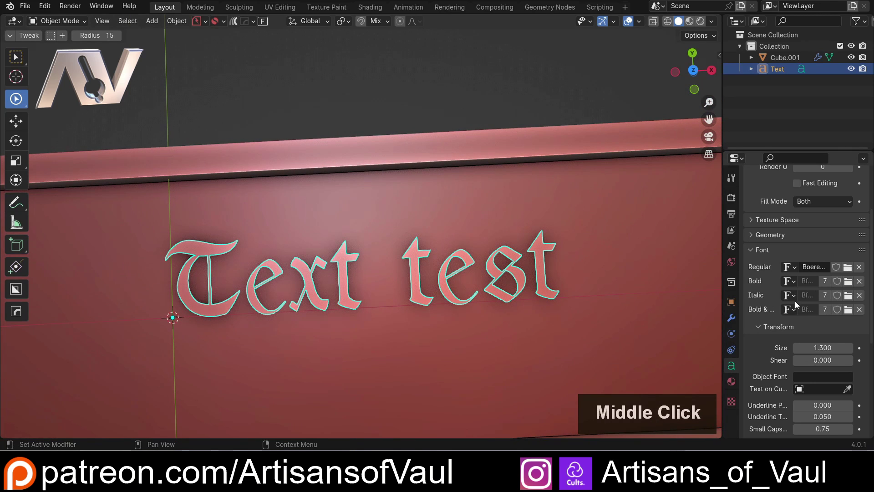
{"action": "left_click", "coordinate": [853, 270]}
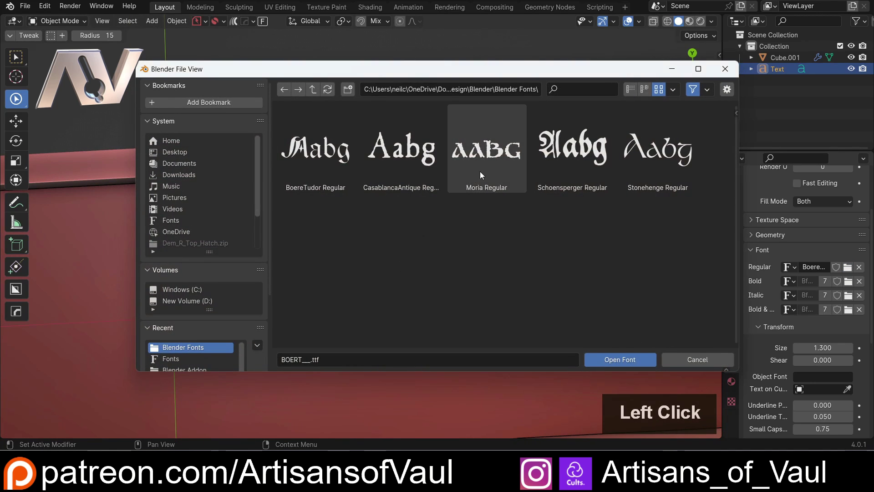
{"action": "left_click", "coordinate": [479, 155]}
{"action": "left_click", "coordinate": [609, 356]}
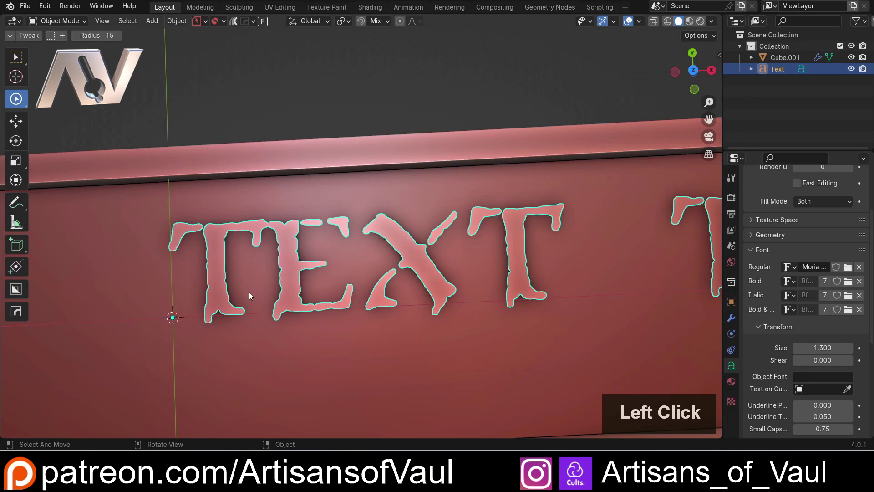
{"action": "scroll", "coordinate": [387, 270], "scroll_direction": "down", "scroll_amount": 3}
{"action": "scroll", "coordinate": [382, 270], "scroll_direction": "up", "scroll_amount": 2}
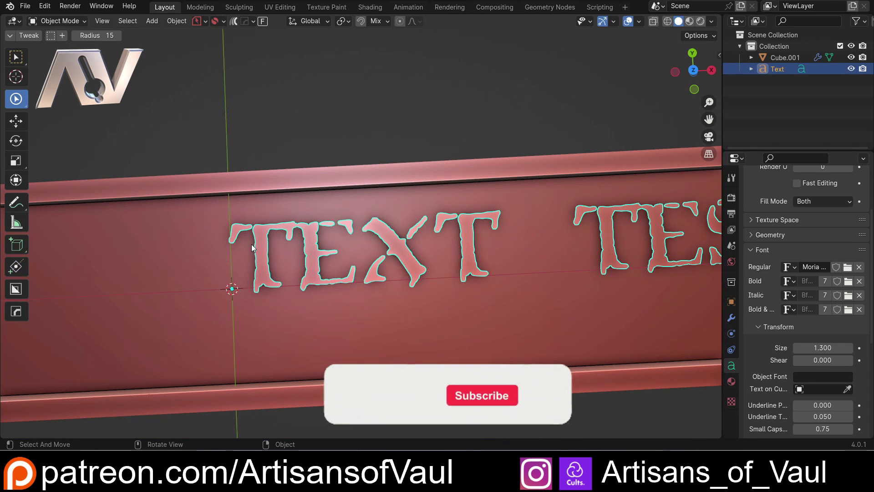
{"action": "middle_click_drag", "start_coordinate": [445, 314], "coordinate": [383, 308]}
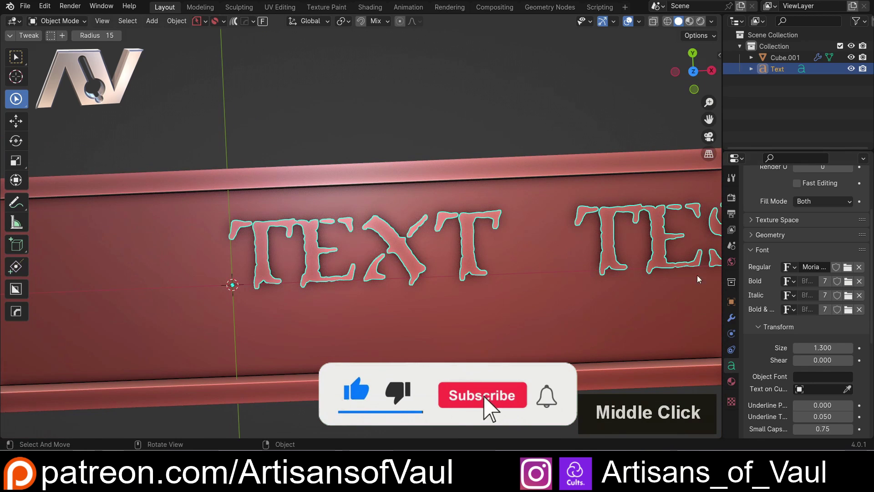
{"action": "left_click", "coordinate": [848, 267]}
{"action": "left_click", "coordinate": [658, 150]}
{"action": "left_click", "coordinate": [630, 364]}
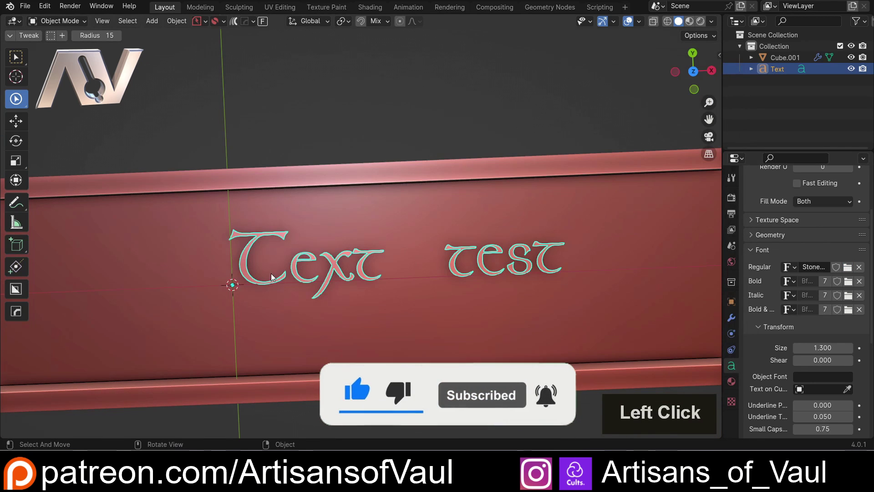
{"action": "left_click", "coordinate": [848, 267]}
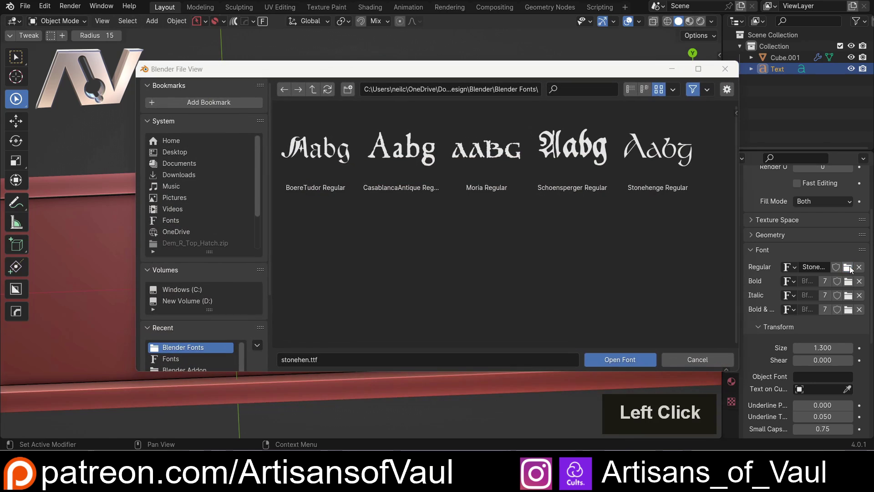
{"action": "left_click", "coordinate": [330, 173]}
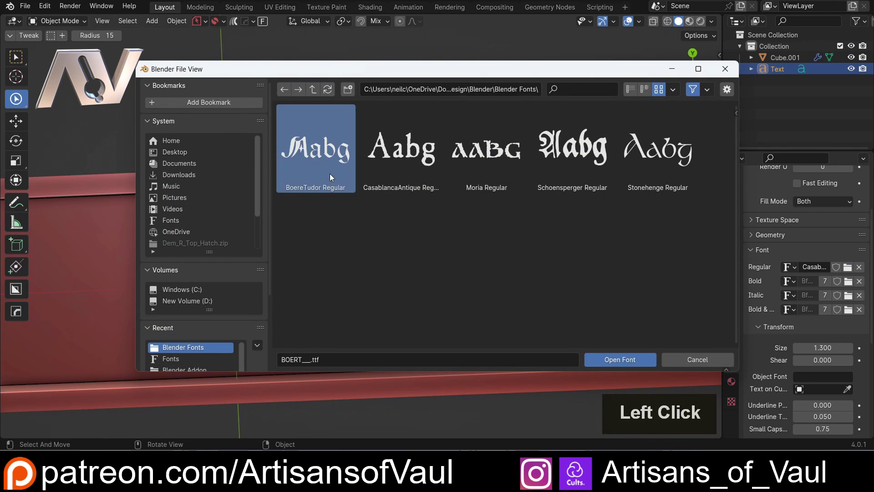
{"action": "left_click", "coordinate": [616, 361]}
{"action": "scroll", "coordinate": [326, 299], "scroll_direction": "up", "scroll_amount": 2}
{"action": "middle_click_drag", "start_coordinate": [310, 300], "coordinate": [373, 285]}
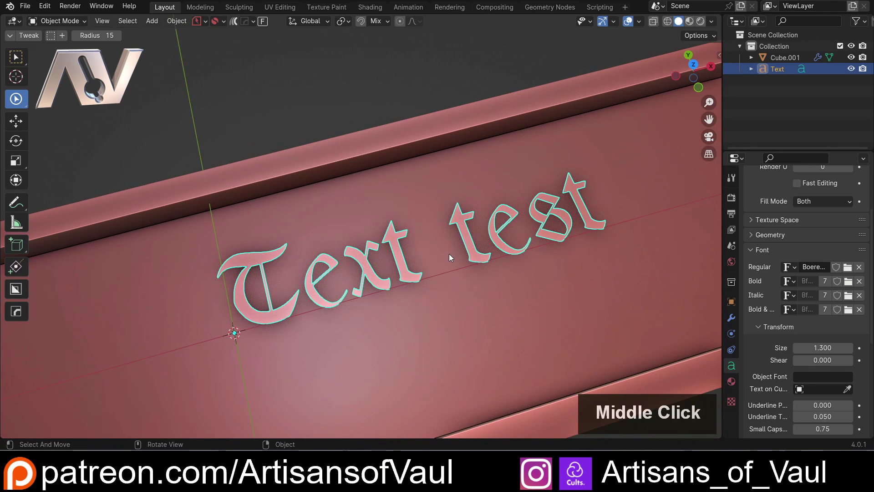
{"action": "scroll", "coordinate": [449, 253], "scroll_direction": "up", "scroll_amount": 1}
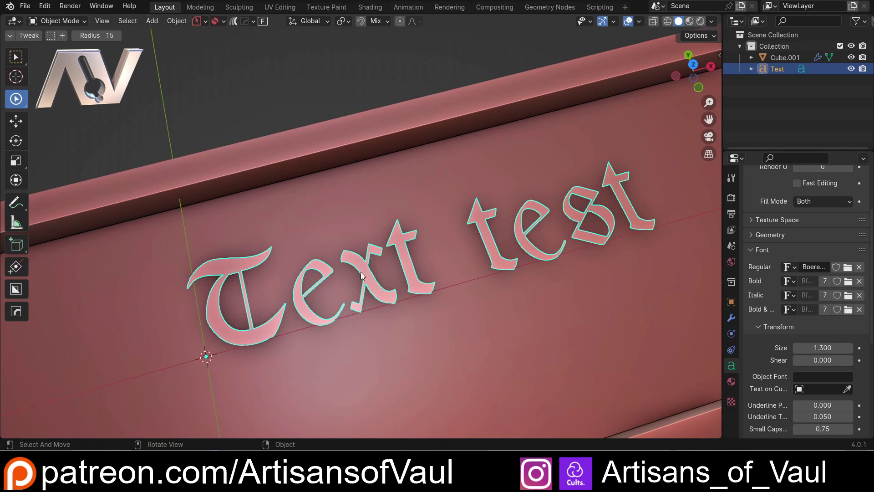
{"action": "scroll", "coordinate": [386, 267], "scroll_direction": "up", "scroll_amount": 1}
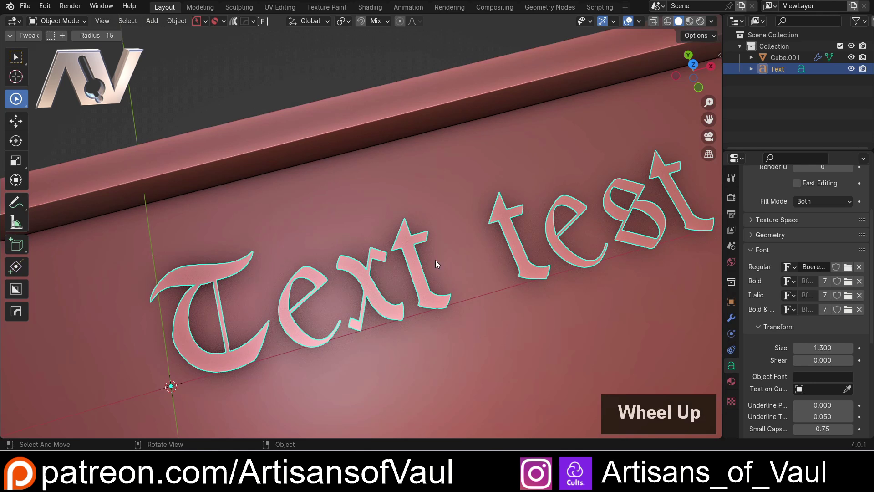
{"action": "scroll", "coordinate": [469, 255], "scroll_direction": "down", "scroll_amount": 1}
{"action": "middle_click_drag", "start_coordinate": [480, 244], "coordinate": [424, 305]}
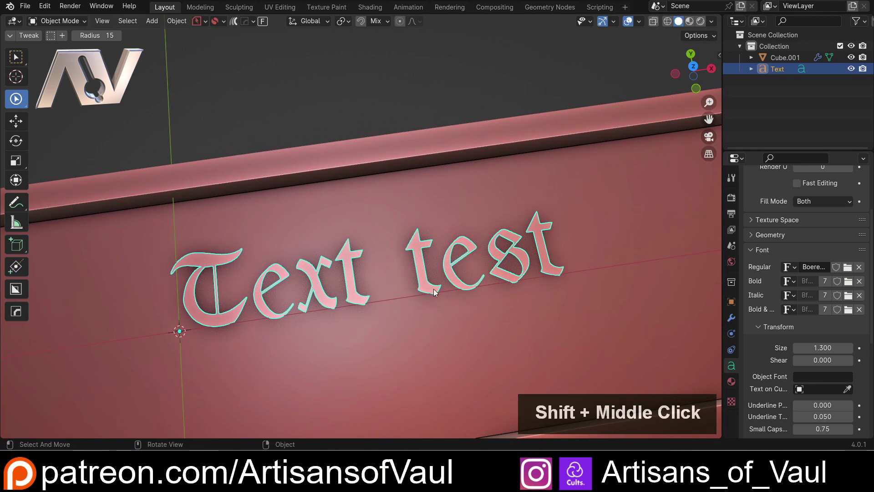
Step: In the Geometry panel, set the lettering's Extrude depth to 0.226 and inspect its thickness
{"action": "left_click", "coordinate": [751, 235]}
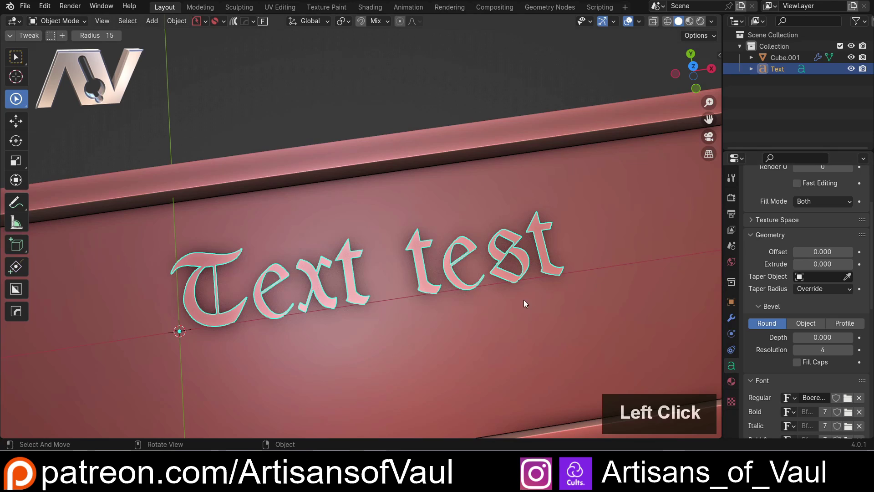
{"action": "middle_click_drag", "start_coordinate": [524, 303], "coordinate": [505, 301]}
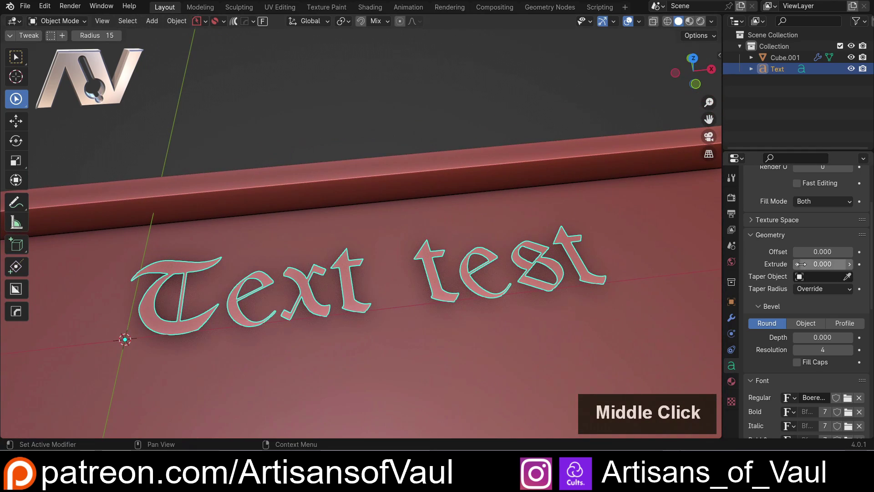
{"action": "left_click_drag", "start_coordinate": [801, 264], "coordinate": [844, 264]}
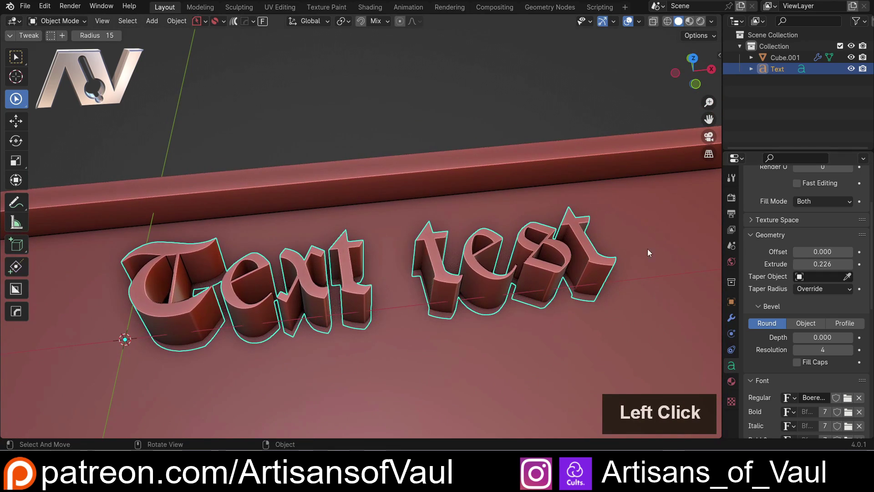
{"action": "middle_click_drag", "start_coordinate": [437, 257], "coordinate": [455, 240]}
{"action": "scroll", "coordinate": [366, 242], "scroll_direction": "up", "scroll_amount": 3}
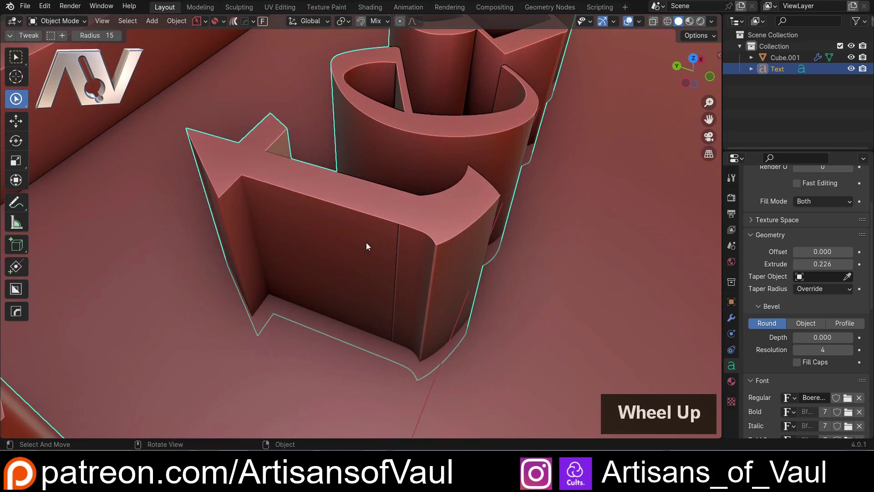
{"action": "middle_click_drag", "start_coordinate": [366, 242], "coordinate": [355, 288]}
{"action": "scroll", "coordinate": [538, 274], "scroll_direction": "up", "scroll_amount": 3}
{"action": "scroll", "coordinate": [429, 250], "scroll_direction": "down", "scroll_amount": 5}
{"action": "scroll", "coordinate": [338, 291], "scroll_direction": "down", "scroll_amount": 2}
{"action": "scroll", "coordinate": [339, 291], "scroll_direction": "down", "scroll_amount": 3}
Step: Scale the text up slightly and place a first duplicate on the beam
{"action": "key", "text": "s"}
{"action": "left_click", "coordinate": [414, 280]}
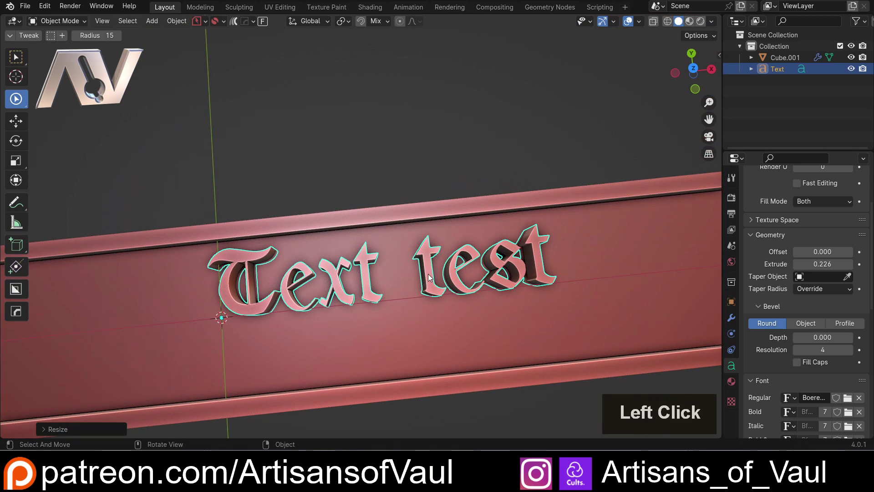
{"action": "key", "text": "shift+d"}
{"action": "key", "text": "shift+z"}
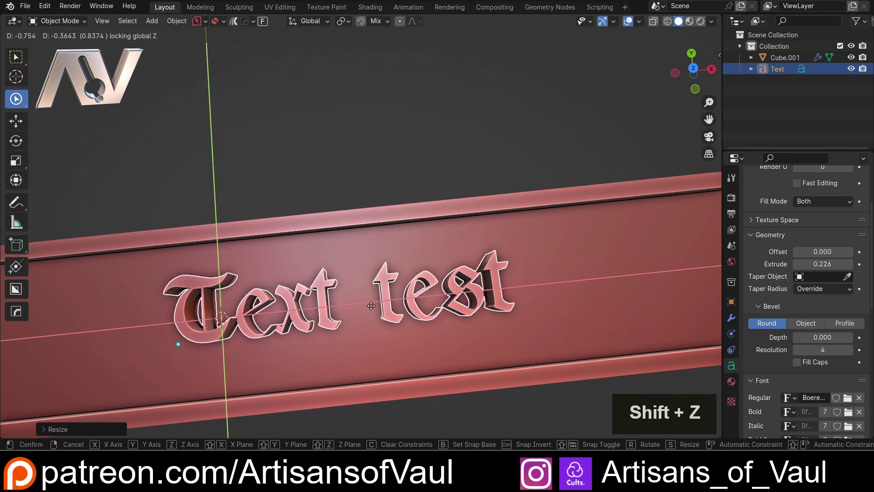
{"action": "left_click", "coordinate": [402, 295]}
{"action": "middle_click", "coordinate": [402, 295]}
{"action": "middle_click_drag", "start_coordinate": [402, 295], "coordinate": [384, 296], "text": "shift"}
Step: Duplicate the gothic text along X far to the right, then reselect the original
{"action": "key", "text": "shift+d"}
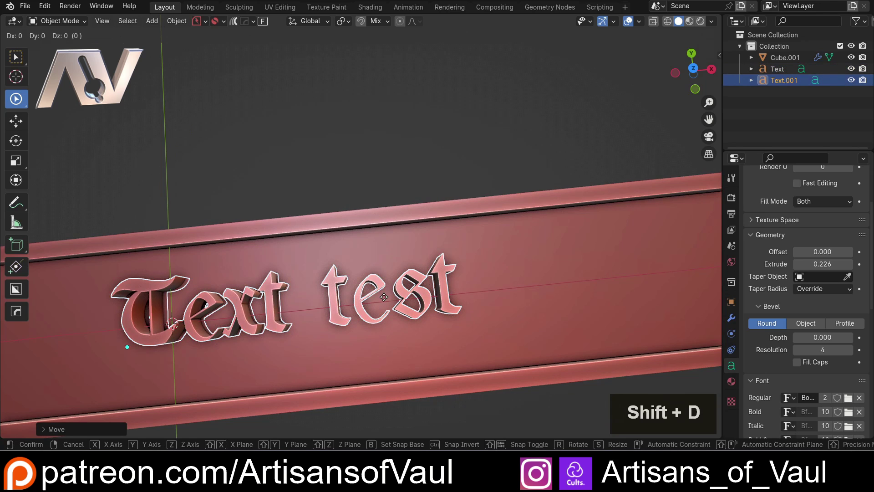
{"action": "key", "text": "y"}
{"action": "key", "text": "x"}
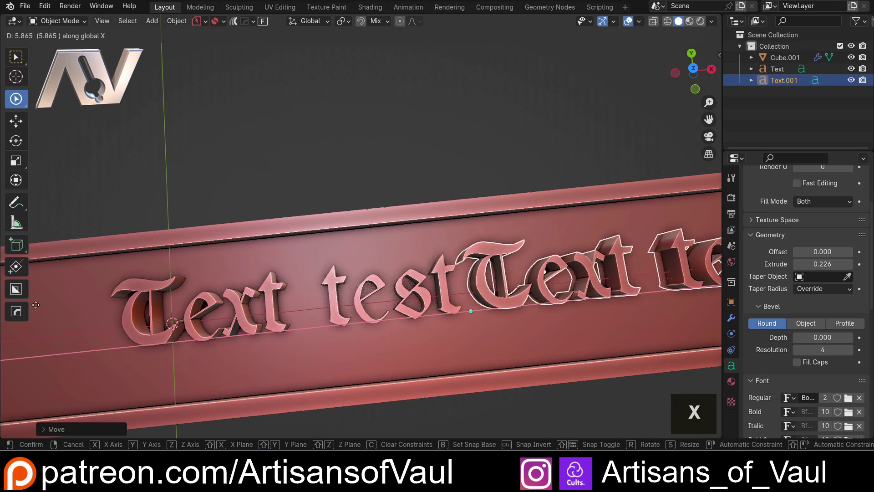
{"action": "left_click", "coordinate": [96, 263]}
{"action": "middle_click_drag", "start_coordinate": [97, 263], "coordinate": [320, 219], "text": "shift"}
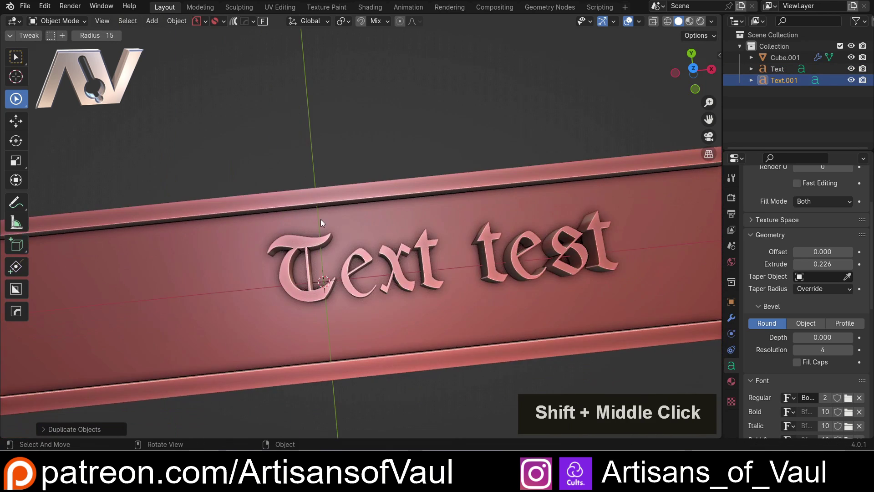
{"action": "scroll", "coordinate": [311, 258], "scroll_direction": "up", "scroll_amount": 3}
{"action": "middle_click_drag", "start_coordinate": [311, 258], "coordinate": [482, 233], "text": "shift"}
{"action": "left_click", "coordinate": [457, 234]}
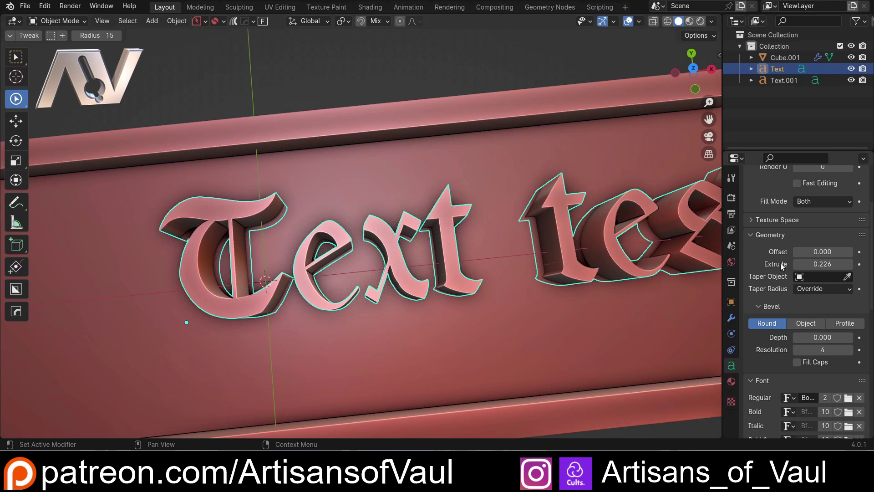
Step: Set the gothic text's Extrude depth to 0
{"action": "scroll", "coordinate": [780, 264], "scroll_direction": "up", "scroll_amount": 2}
{"action": "scroll", "coordinate": [780, 258], "scroll_direction": "down", "scroll_amount": 1}
{"action": "scroll", "coordinate": [780, 257], "scroll_direction": "down", "scroll_amount": 1}
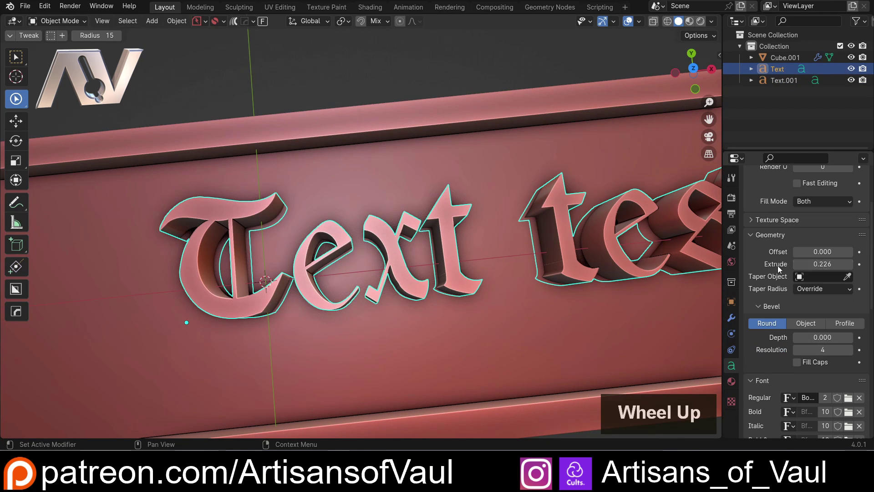
{"action": "type", "text": "0"}
{"action": "key", "text": "Return"}
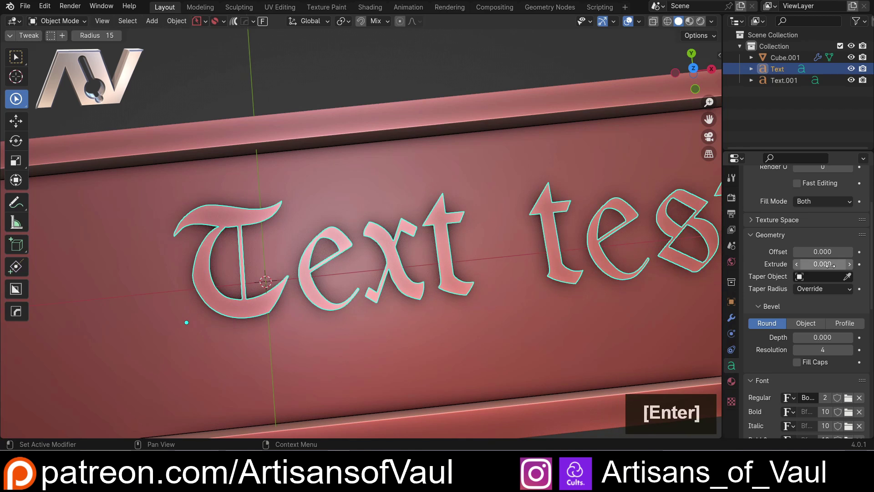
Step: Add a Solidify modifier and set its Thickness to -0.277
{"action": "left_click", "coordinate": [731, 321]}
{"action": "left_click", "coordinate": [799, 198]}
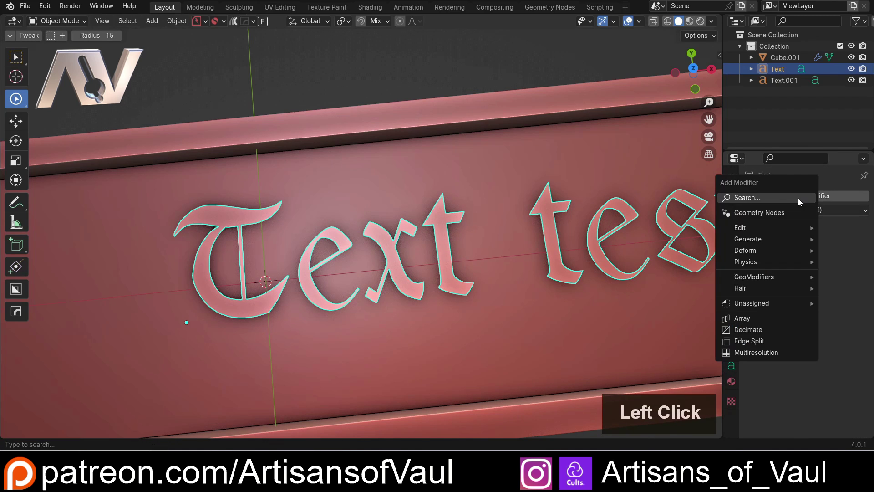
{"action": "type", "text": "sol"}
{"action": "left_click", "coordinate": [653, 219]}
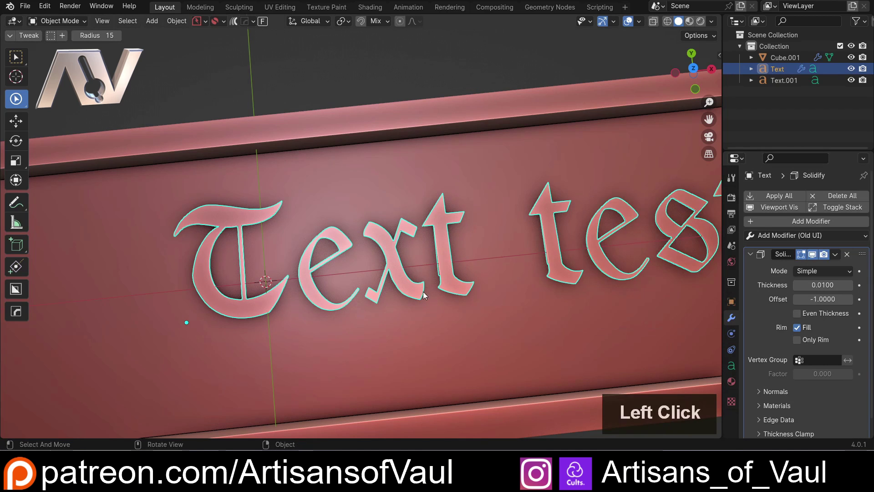
{"action": "middle_click_drag", "start_coordinate": [660, 214], "coordinate": [692, 180]}
{"action": "left_click_drag", "start_coordinate": [815, 285], "coordinate": [760, 285]}
{"action": "middle_click_drag", "start_coordinate": [585, 190], "coordinate": [541, 237]}
Step: Inspect the solidified letters, then delete the Solidify modifier
{"action": "scroll", "coordinate": [478, 236], "scroll_direction": "up", "scroll_amount": 3}
{"action": "middle_click_drag", "start_coordinate": [478, 236], "coordinate": [363, 252], "text": "shift"}
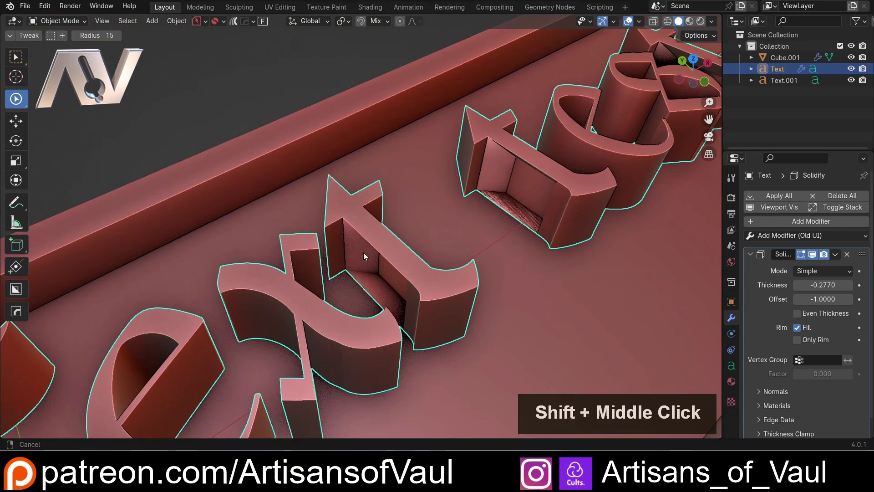
{"action": "scroll", "coordinate": [508, 204], "scroll_direction": "down", "scroll_amount": 3}
{"action": "middle_click_drag", "start_coordinate": [508, 203], "coordinate": [402, 253]}
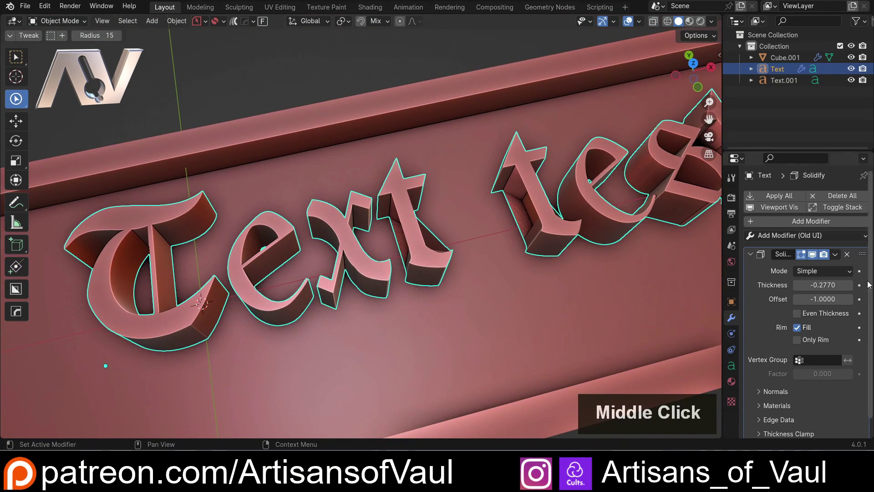
{"action": "left_click", "coordinate": [751, 254]}
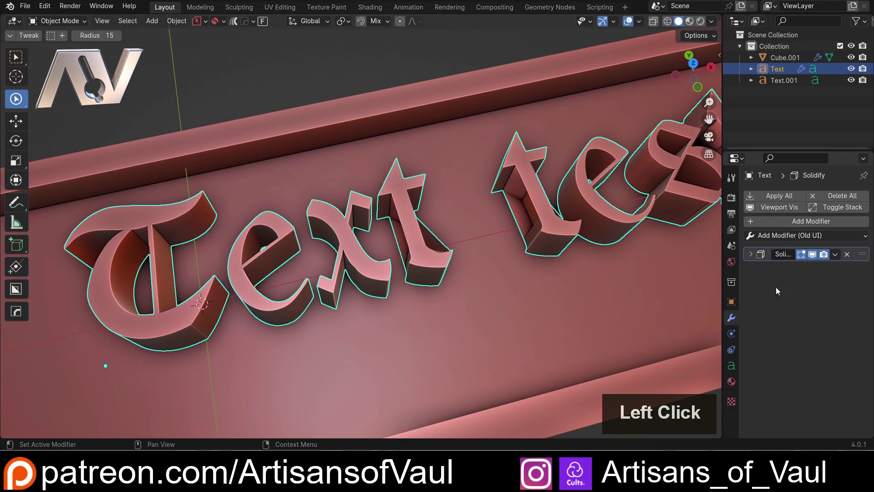
{"action": "left_click", "coordinate": [846, 254]}
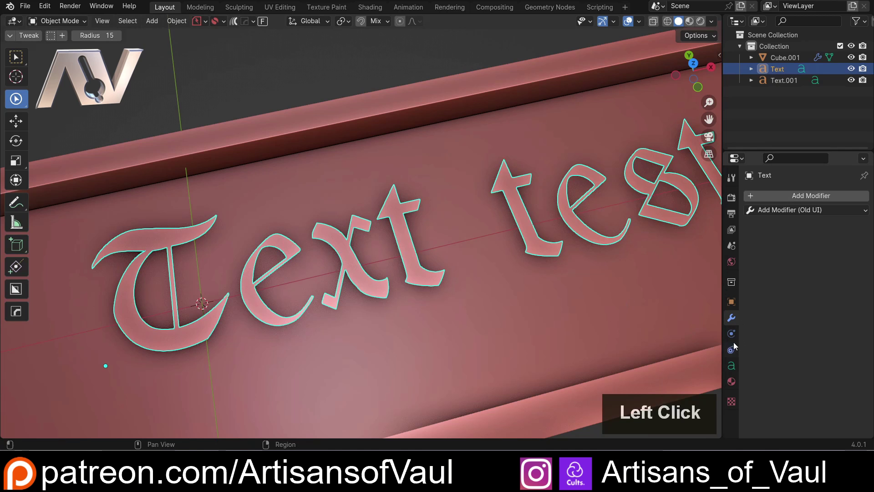
Step: Set the gothic Text object's Geometry Extrude depth to 0.182
{"action": "left_click", "coordinate": [731, 364]}
{"action": "left_click_drag", "start_coordinate": [805, 341], "coordinate": [833, 340]}
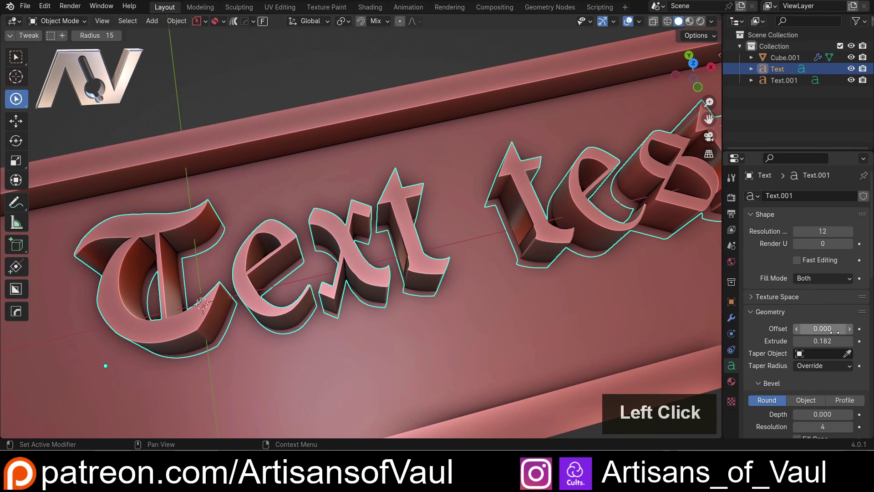
{"action": "scroll", "coordinate": [795, 337], "scroll_direction": "down", "scroll_amount": 5}
{"action": "scroll", "coordinate": [381, 230], "scroll_direction": "up", "scroll_amount": 2}
{"action": "scroll", "coordinate": [380, 230], "scroll_direction": "down", "scroll_amount": 6}
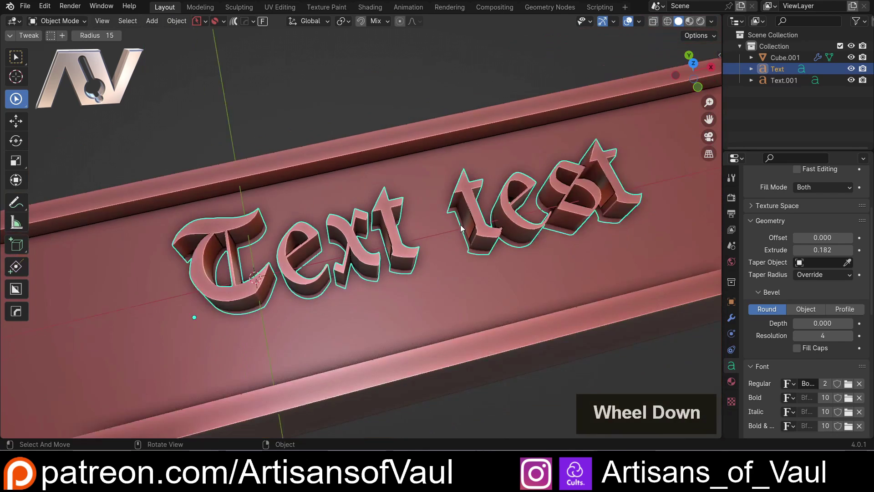
{"action": "scroll", "coordinate": [381, 230], "scroll_direction": "up", "scroll_amount": 8}
{"action": "scroll", "coordinate": [381, 225], "scroll_direction": "down", "scroll_amount": 6}
Step: Switch the copied Text.001 to the Bfont Regular font with a 0.015 bevel depth
{"action": "middle_click_drag", "start_coordinate": [469, 227], "coordinate": [182, 227], "text": "shift"}
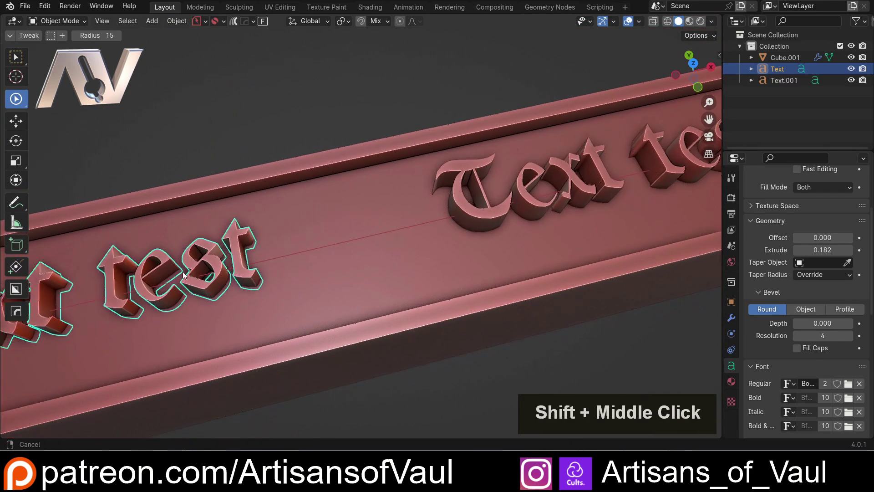
{"action": "left_click", "coordinate": [457, 211]}
{"action": "middle_click_drag", "start_coordinate": [457, 211], "coordinate": [360, 249], "text": "shift"}
{"action": "scroll", "coordinate": [359, 250], "scroll_direction": "up", "scroll_amount": 2}
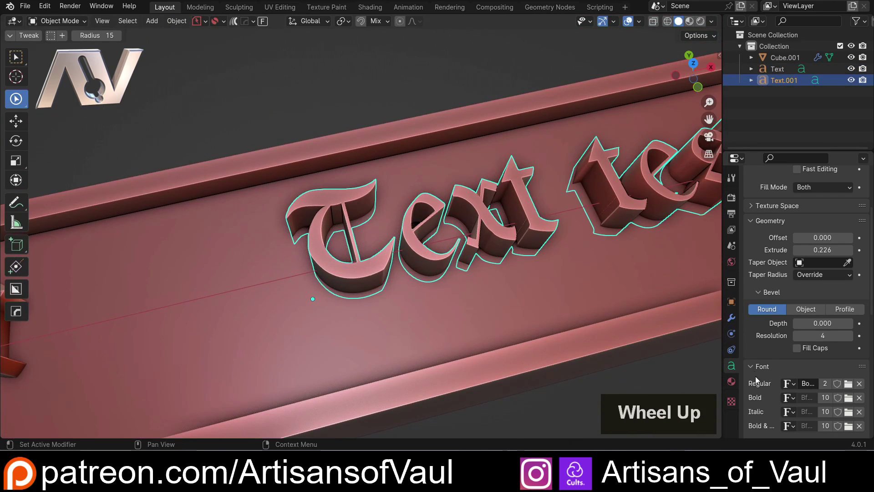
{"action": "scroll", "coordinate": [774, 368], "scroll_direction": "down", "scroll_amount": 3}
{"action": "left_click", "coordinate": [790, 338]}
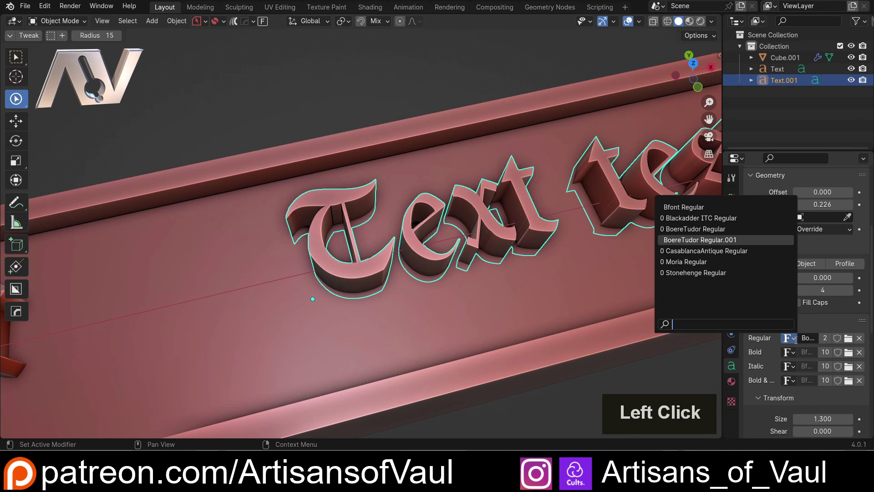
{"action": "left_click", "coordinate": [672, 207]}
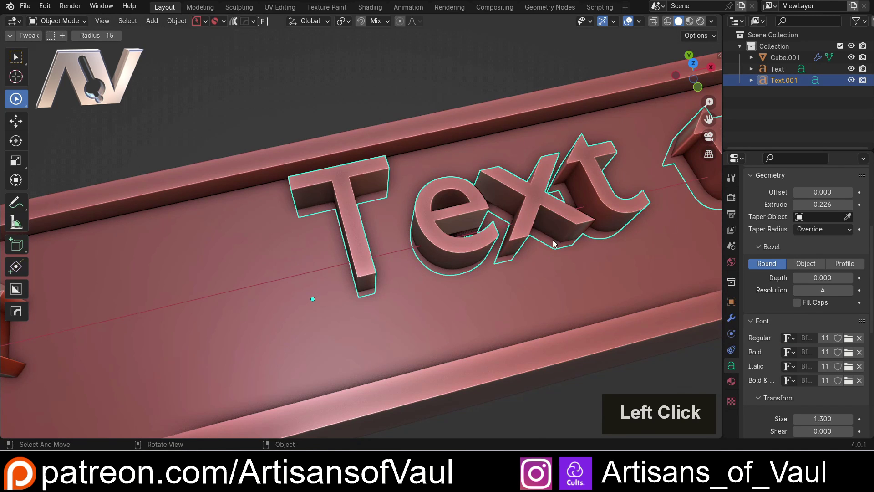
{"action": "left_click_drag", "start_coordinate": [816, 277], "coordinate": [833, 278]}
Step: Move the gothic Text object along Z so it sits into the beam
{"action": "scroll", "coordinate": [344, 250], "scroll_direction": "up", "scroll_amount": 3}
{"action": "mouse_move", "coordinate": [344, 250]}
{"action": "middle_mouse_down"}
{"action": "mouse_move", "coordinate": [363, 220]}
{"action": "mouse_move", "coordinate": [356, 251]}
{"action": "middle_mouse_up"}
{"action": "scroll", "coordinate": [255, 260], "scroll_direction": "down", "scroll_amount": 3}
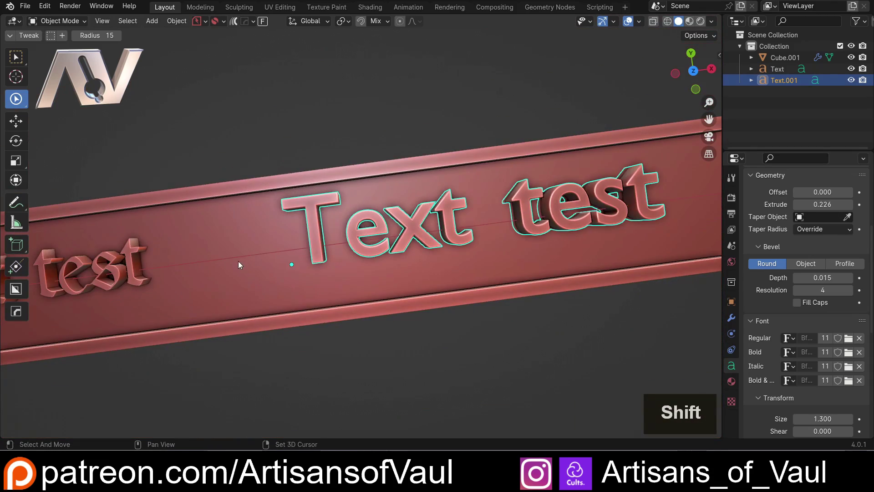
{"action": "middle_click_drag", "start_coordinate": [238, 261], "coordinate": [282, 246], "text": "shift"}
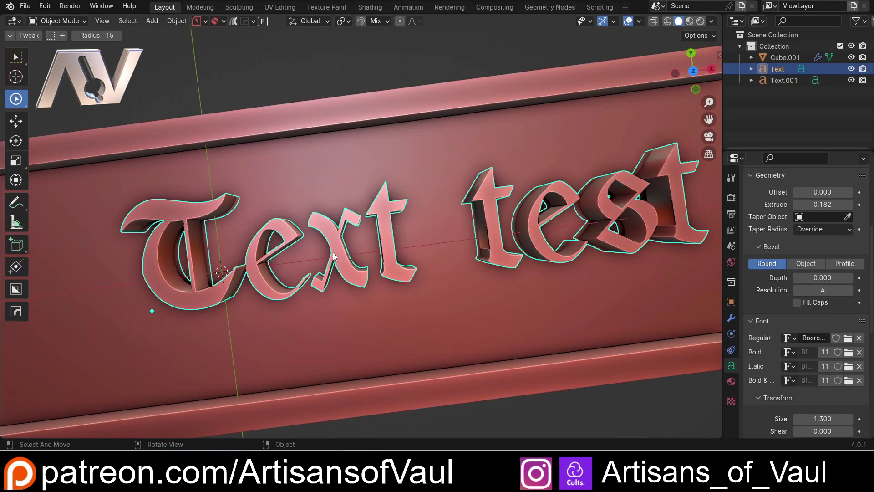
{"action": "middle_click_drag", "start_coordinate": [332, 252], "coordinate": [311, 184]}
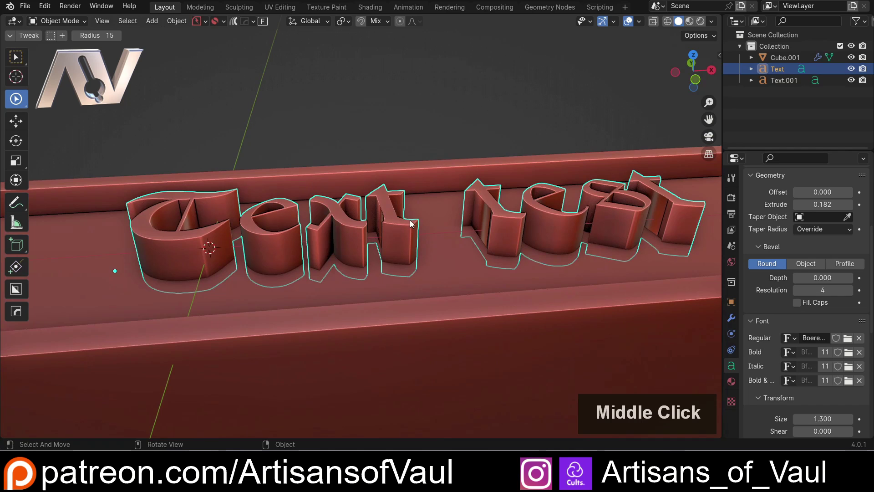
{"action": "key", "text": "g"}
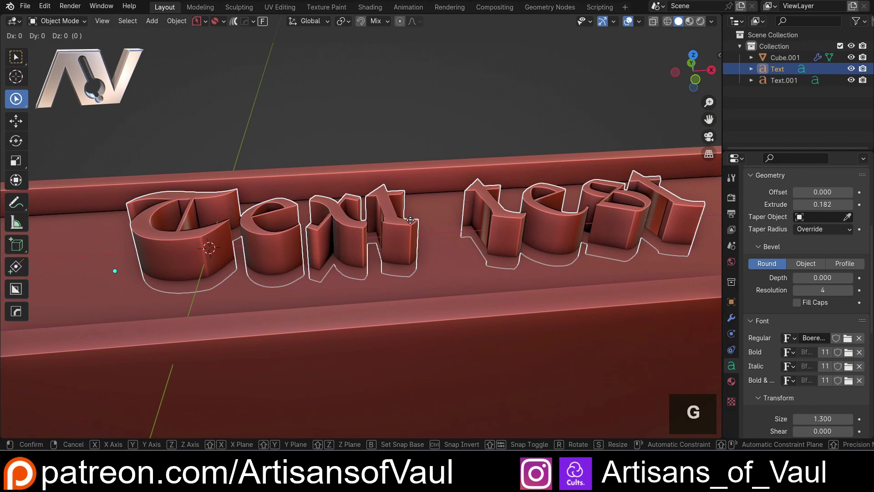
{"action": "key", "text": "z"}
{"action": "left_click", "coordinate": [389, 162]}
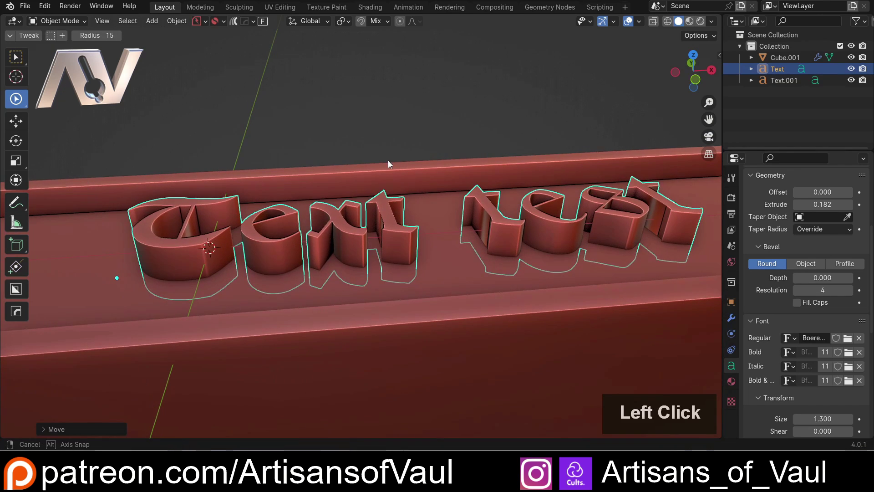
{"action": "middle_click_drag", "start_coordinate": [388, 160], "coordinate": [394, 246]}
{"action": "scroll", "coordinate": [423, 272], "scroll_direction": "up", "scroll_amount": 2}
{"action": "scroll", "coordinate": [477, 224], "scroll_direction": "down", "scroll_amount": 2}
Step: Delete ' test' from the gothic lettering so it reads 'Text', then select the beam Cube.001
{"action": "left_click", "coordinate": [531, 242]}
{"action": "double_click", "coordinate": [549, 243]}
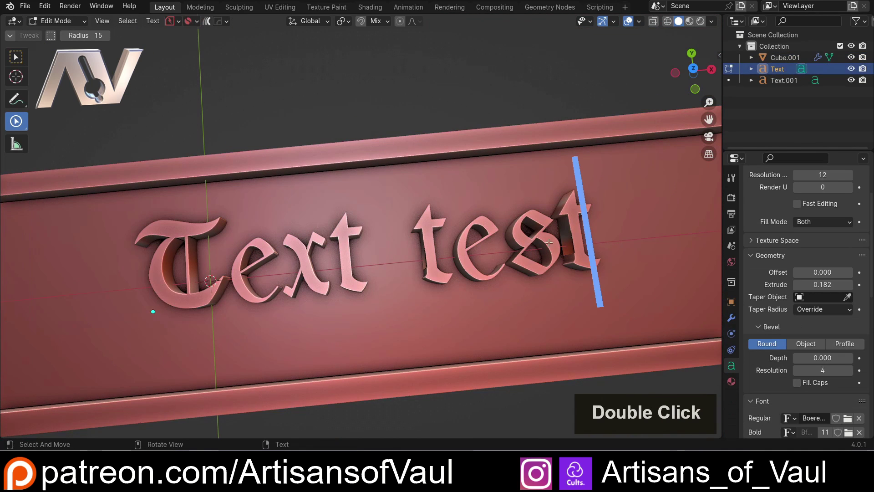
{"action": "key", "text": "BackSpace"}
{"action": "key", "text": "BackSpace"}
{"action": "key", "text": "BackSpace"}
{"action": "key", "text": "BackSpace"}
{"action": "key", "text": "BackSpace"}
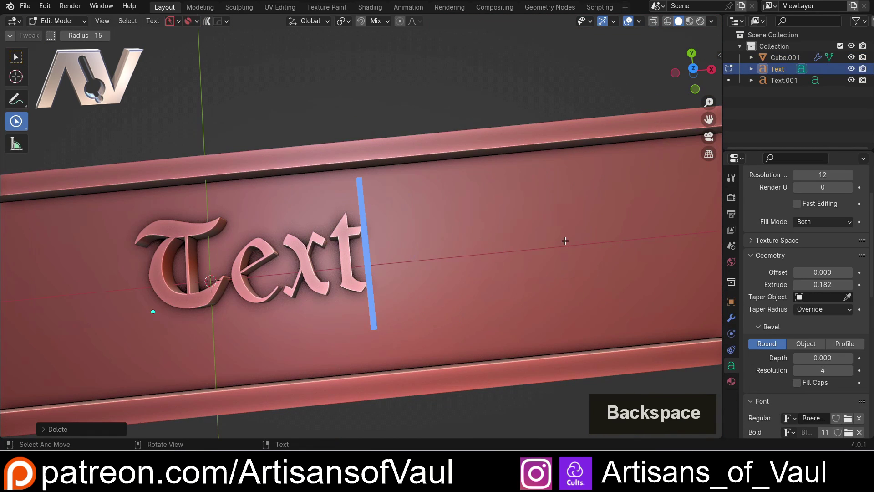
{"action": "double_click", "coordinate": [376, 87]}
{"action": "scroll", "coordinate": [280, 224], "scroll_direction": "up", "scroll_amount": 2}
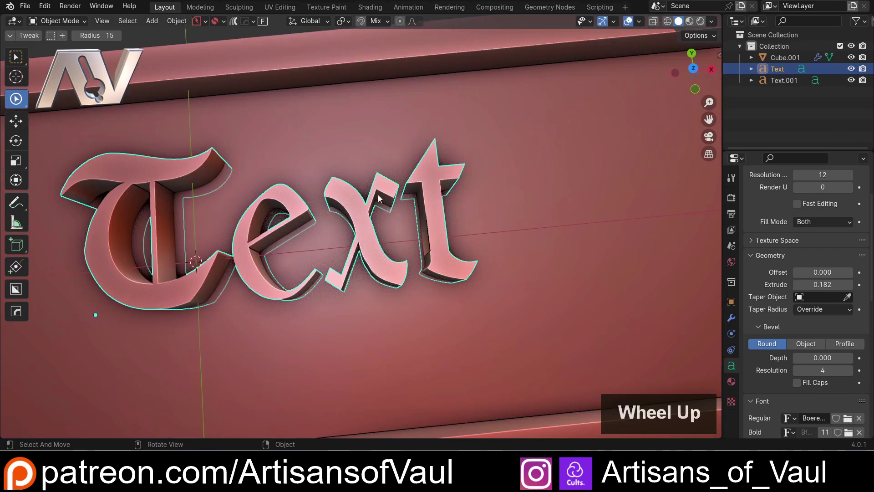
{"action": "middle_click_drag", "start_coordinate": [280, 224], "coordinate": [381, 228]}
{"action": "scroll", "coordinate": [358, 229], "scroll_direction": "up", "scroll_amount": 2}
{"action": "scroll", "coordinate": [479, 218], "scroll_direction": "down", "scroll_amount": 2}
{"action": "scroll", "coordinate": [376, 218], "scroll_direction": "down", "scroll_amount": 3}
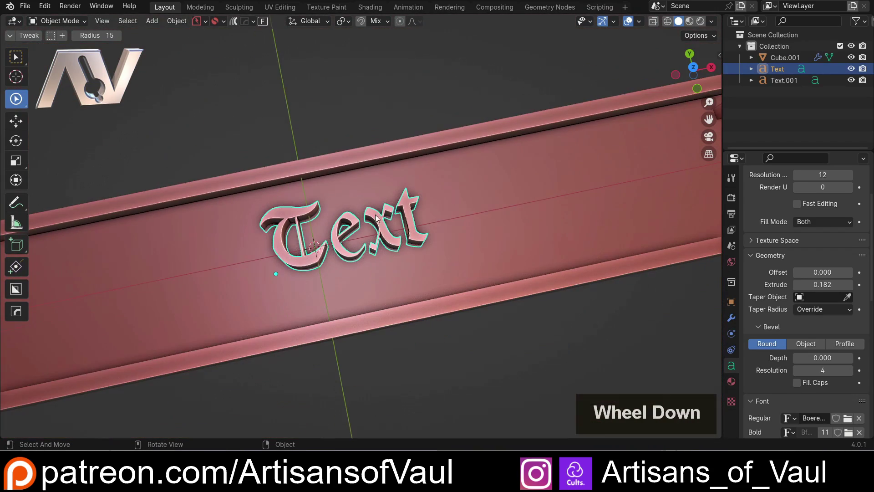
{"action": "left_click", "coordinate": [327, 101]}
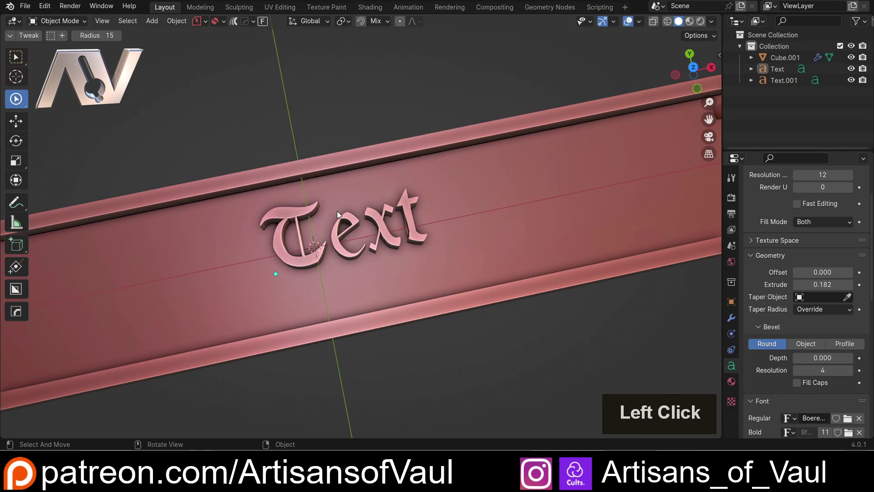
{"action": "left_click", "coordinate": [356, 156]}
{"action": "scroll", "coordinate": [299, 183], "scroll_direction": "up", "scroll_amount": 2}
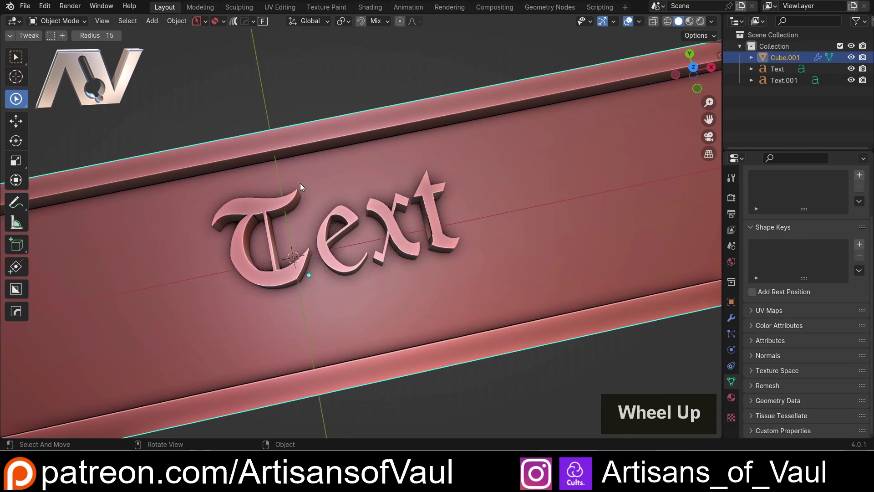
{"action": "left_click", "coordinate": [734, 319]}
{"action": "left_click", "coordinate": [787, 212]}
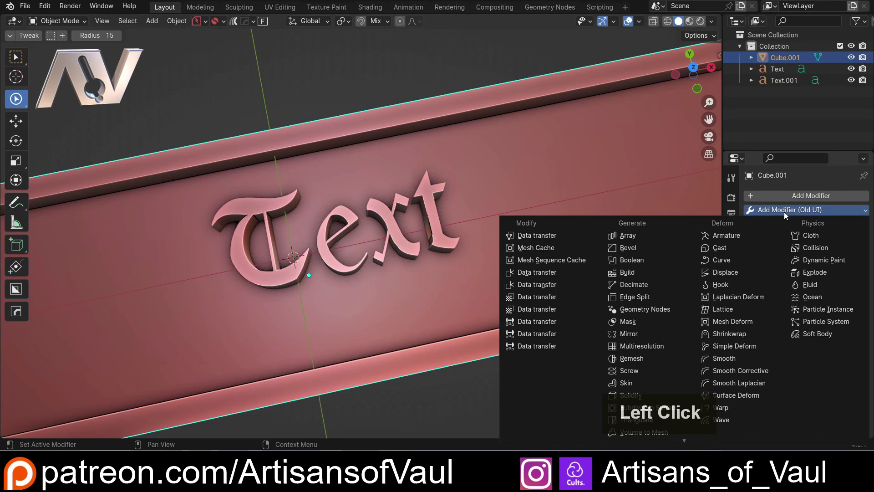
{"action": "left_click", "coordinate": [646, 259]}
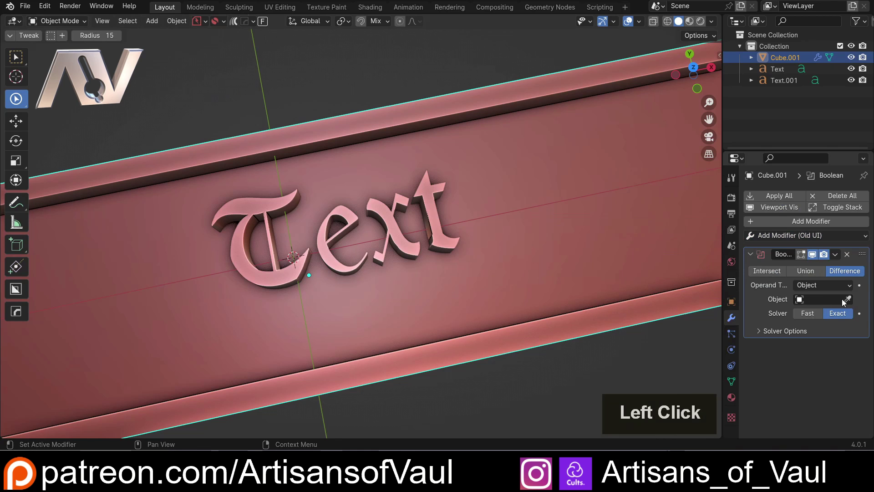
{"action": "left_click", "coordinate": [429, 201]}
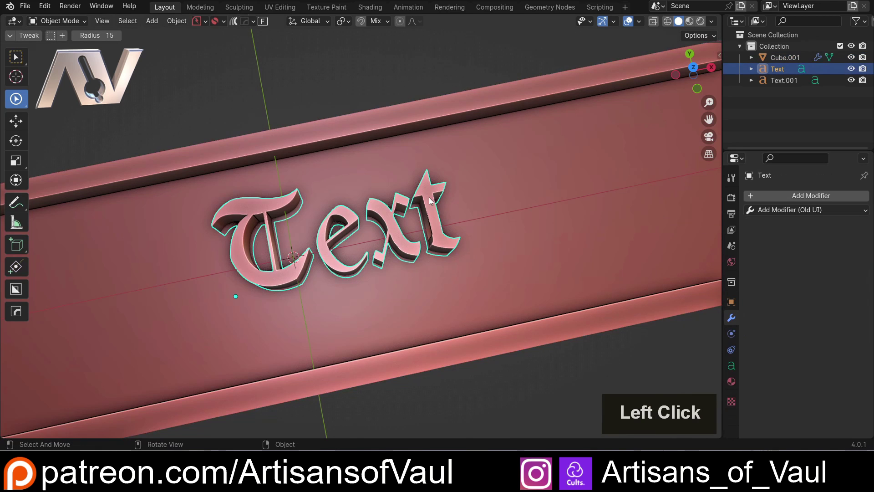
{"action": "middle_click_drag", "start_coordinate": [422, 267], "coordinate": [428, 214]}
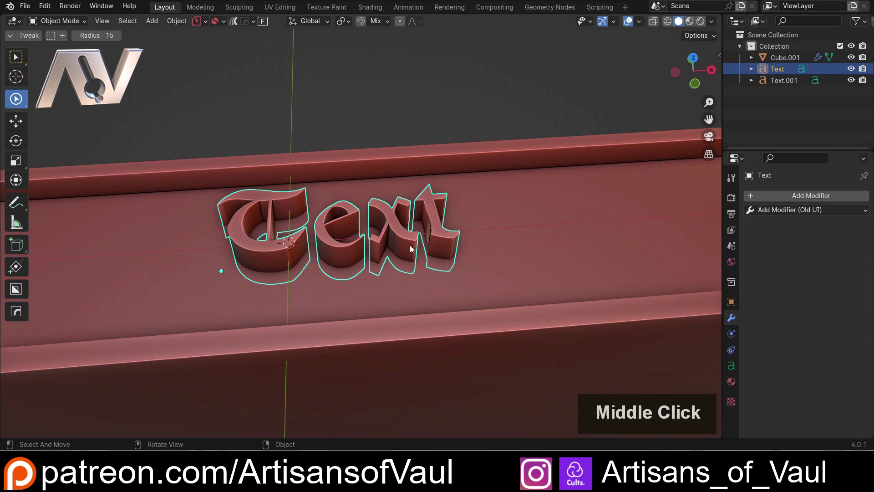
{"action": "scroll", "coordinate": [410, 247], "scroll_direction": "up", "scroll_amount": 3}
Step: Convert the blackletter Text object to a mesh
{"action": "right_click", "coordinate": [416, 225]}
{"action": "mouse_move", "coordinate": [416, 225]}
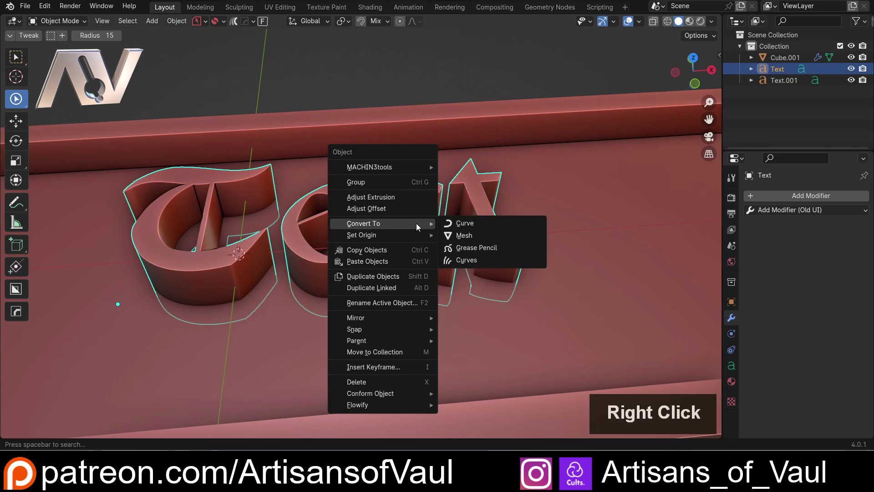
{"action": "left_click", "coordinate": [465, 236]}
{"action": "middle_click_drag", "start_coordinate": [430, 212], "coordinate": [454, 221]}
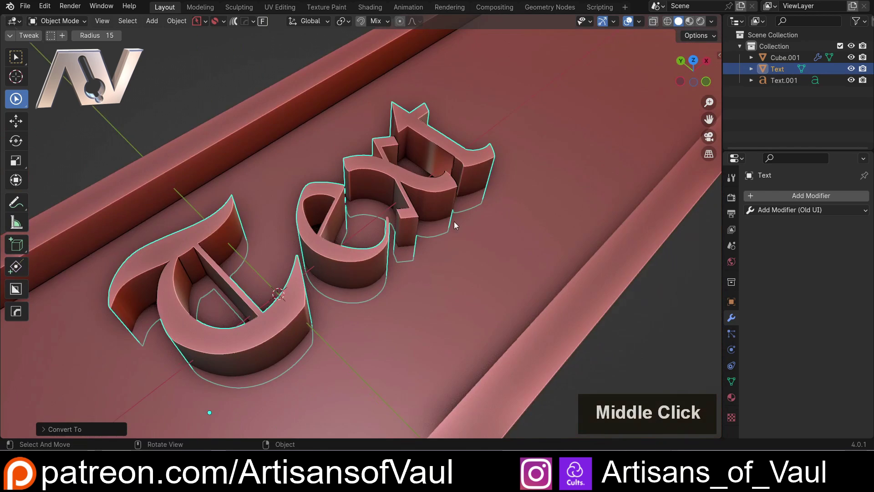
{"action": "scroll", "coordinate": [384, 247], "scroll_direction": "up", "scroll_amount": 3, "text": "shift"}
{"action": "scroll", "coordinate": [384, 247], "scroll_direction": "up", "scroll_amount": 3}
{"action": "mouse_move", "coordinate": [384, 247]}
{"action": "middle_mouse_down", "text": "shift"}
{"action": "mouse_move", "coordinate": [400, 202]}
{"action": "mouse_move", "coordinate": [395, 256]}
{"action": "middle_mouse_up", "text": "shift"}
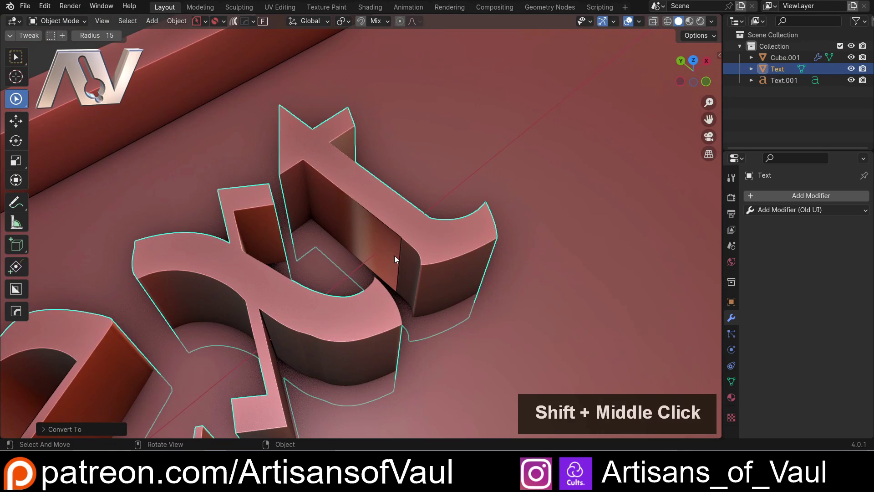
Step: Isolate the Text mesh in local view and enter Edit Mode
{"action": "key", "text": "KP_Divide"}
{"action": "middle_click_drag", "start_coordinate": [447, 204], "coordinate": [415, 252]}
{"action": "scroll", "coordinate": [472, 228], "scroll_direction": "up", "scroll_amount": 4}
{"action": "scroll", "coordinate": [395, 242], "scroll_direction": "up", "scroll_amount": 3}
{"action": "key", "text": "Tab"}
{"action": "scroll", "coordinate": [400, 241], "scroll_direction": "up", "scroll_amount": 2}
{"action": "scroll", "coordinate": [398, 220], "scroll_direction": "up", "scroll_amount": 4}
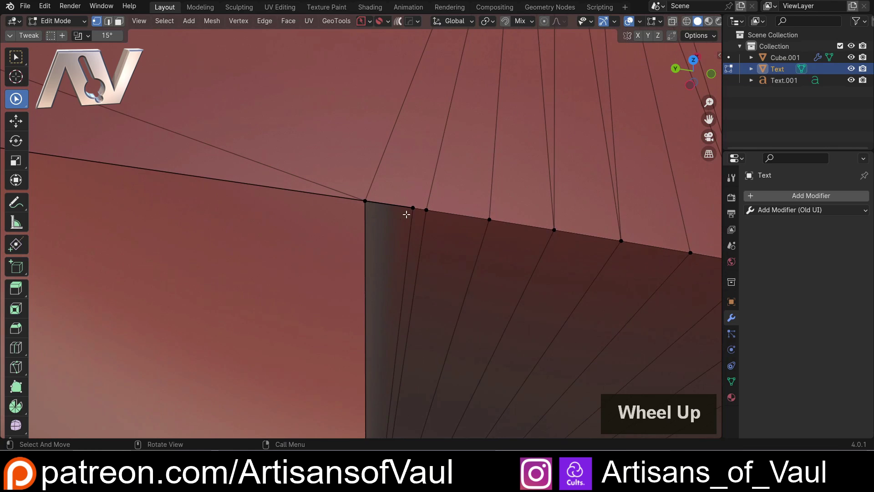
Step: Merge the doubled vertices at the upper letter corner
{"action": "left_click", "coordinate": [412, 208]}
{"action": "mouse_move", "coordinate": [375, 219]}
{"action": "middle_mouse_down"}
{"action": "mouse_move", "coordinate": [367, 259]}
{"action": "mouse_move", "coordinate": [371, 234]}
{"action": "middle_mouse_up"}
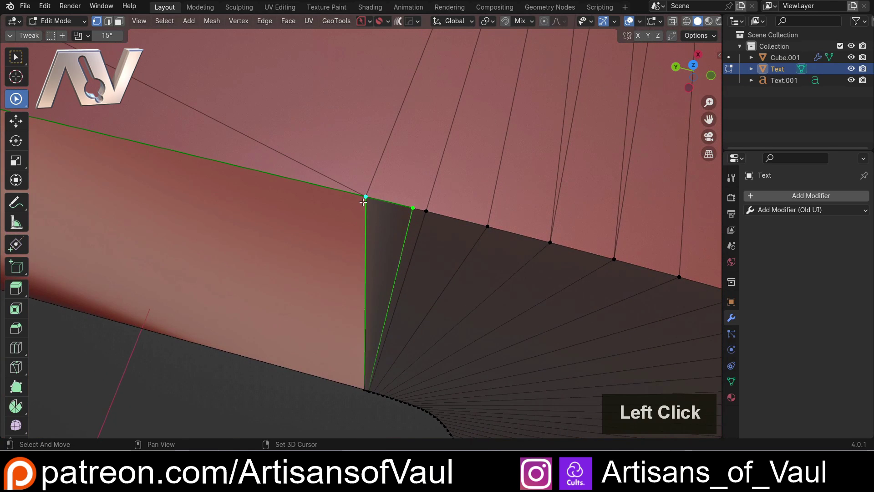
{"action": "key", "text": "1"}
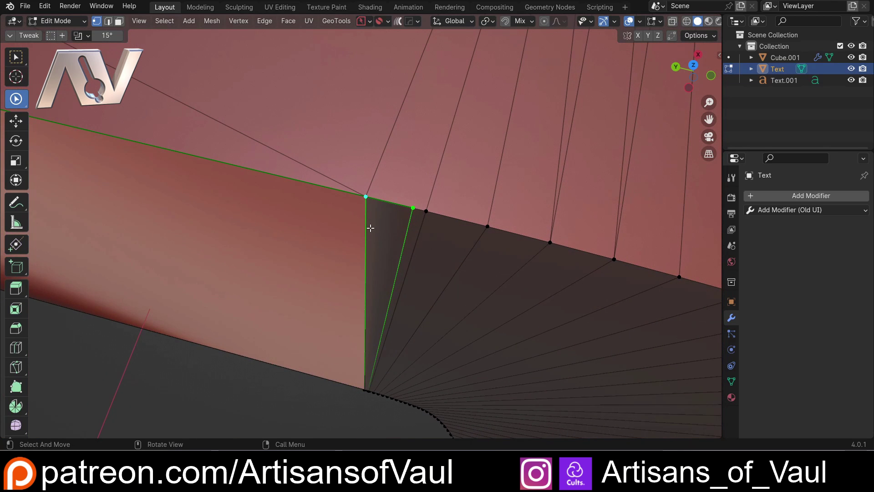
{"action": "left_click", "coordinate": [367, 201]}
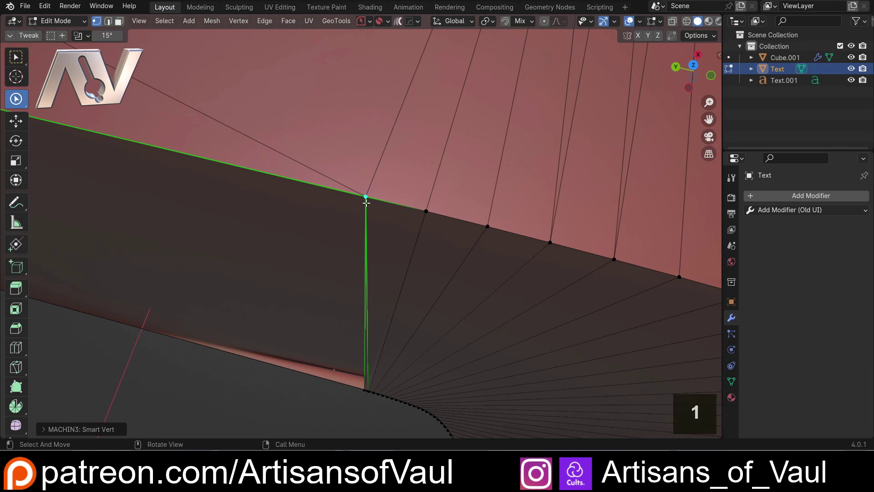
{"action": "middle_click_drag", "start_coordinate": [374, 340], "coordinate": [237, 364], "text": "shift"}
{"action": "scroll", "coordinate": [349, 347], "scroll_direction": "up", "scroll_amount": 2}
Step: Select the two lower corner vertices and merge them At Last
{"action": "left_click", "coordinate": [357, 326]}
{"action": "key", "text": "KP_Decimal"}
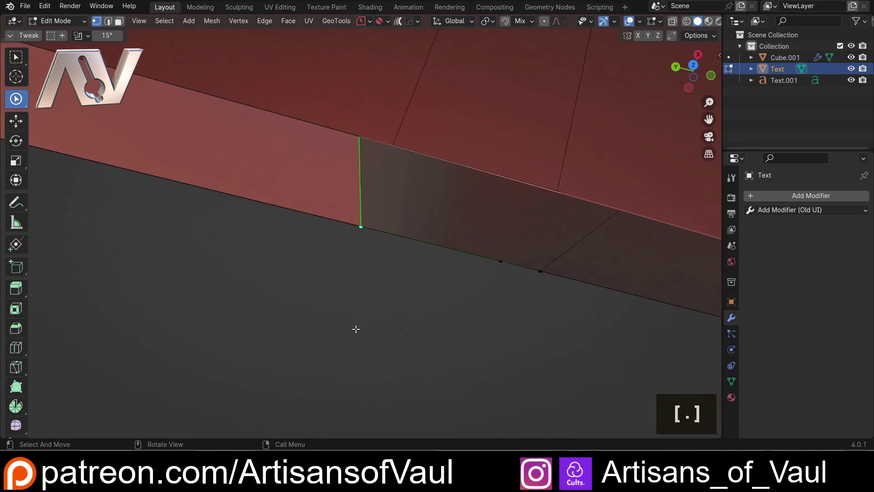
{"action": "scroll", "coordinate": [405, 205], "scroll_direction": "down", "scroll_amount": 2}
{"action": "key", "text": "ctrl+z"}
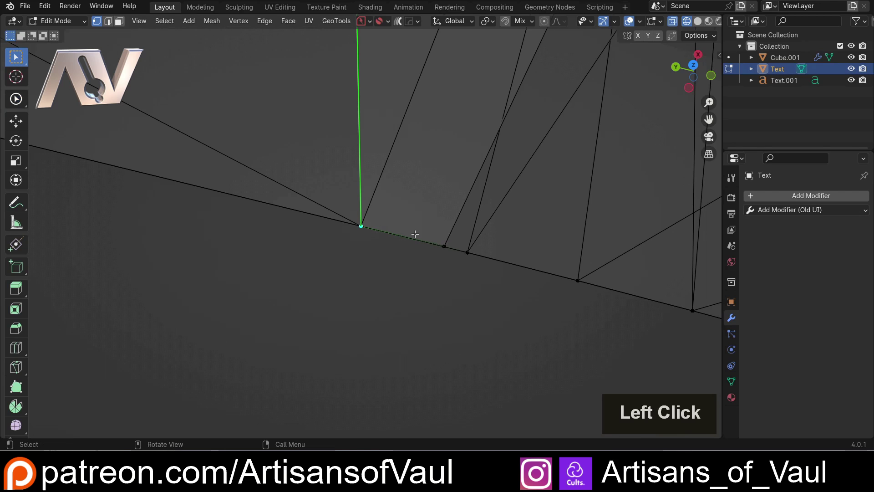
{"action": "left_click_drag", "start_coordinate": [420, 242], "coordinate": [449, 277], "text": "shift"}
{"action": "key", "text": "m"}
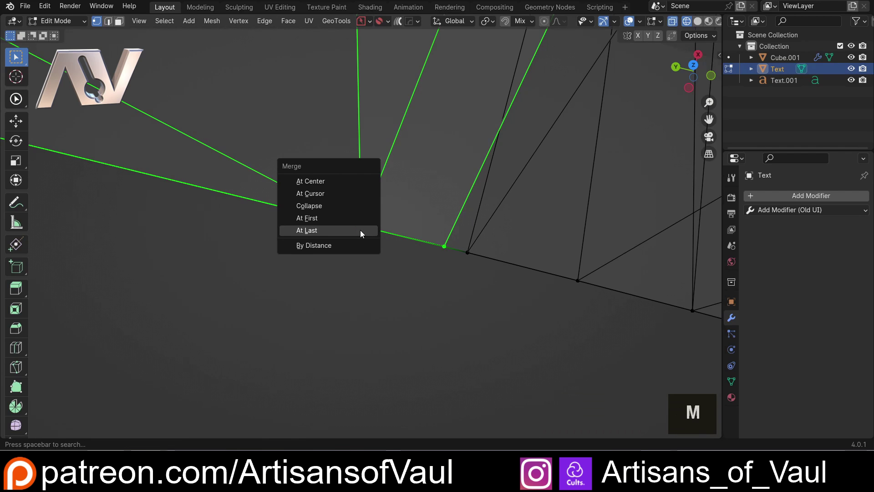
{"action": "left_click", "coordinate": [359, 230]}
Step: Return to solid shading and leave the local view of the Text mesh
{"action": "key", "text": "shift+z"}
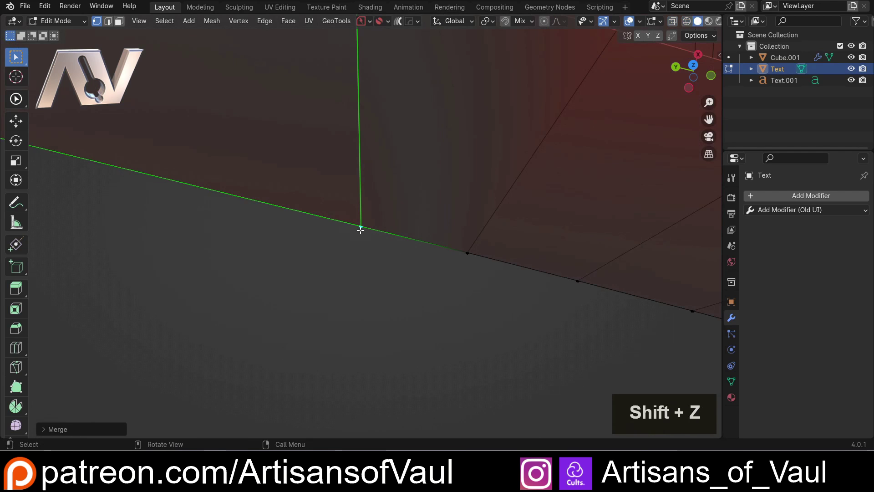
{"action": "key", "text": "KP_Divide"}
{"action": "scroll", "coordinate": [359, 231], "scroll_direction": "down", "scroll_amount": 3}
Step: Return to Object Mode and hide the blackletter letters to reveal the beam's engraving
{"action": "key", "text": "Tab"}
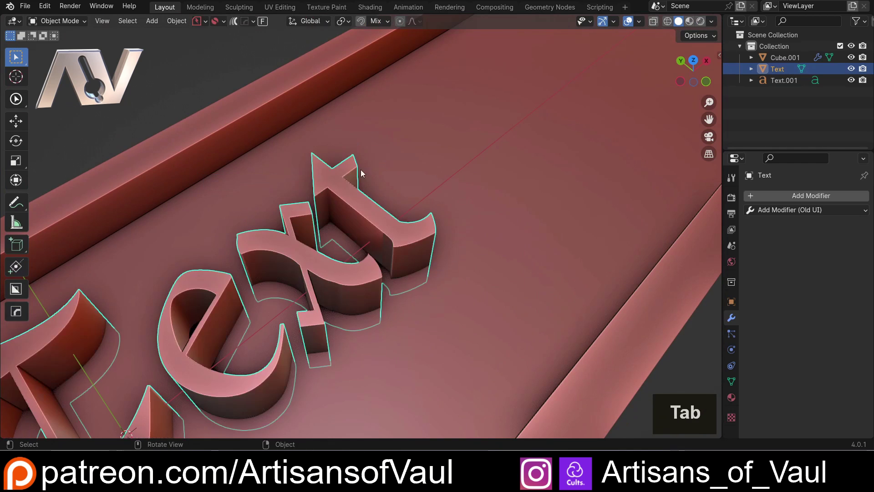
{"action": "middle_click_drag", "start_coordinate": [359, 171], "coordinate": [306, 197]}
{"action": "scroll", "coordinate": [263, 233], "scroll_direction": "down", "scroll_amount": 5}
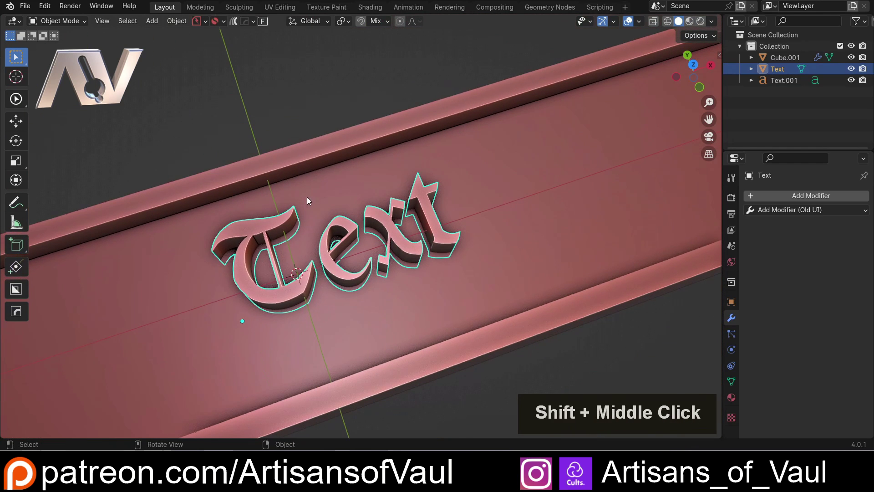
{"action": "left_click", "coordinate": [370, 149]}
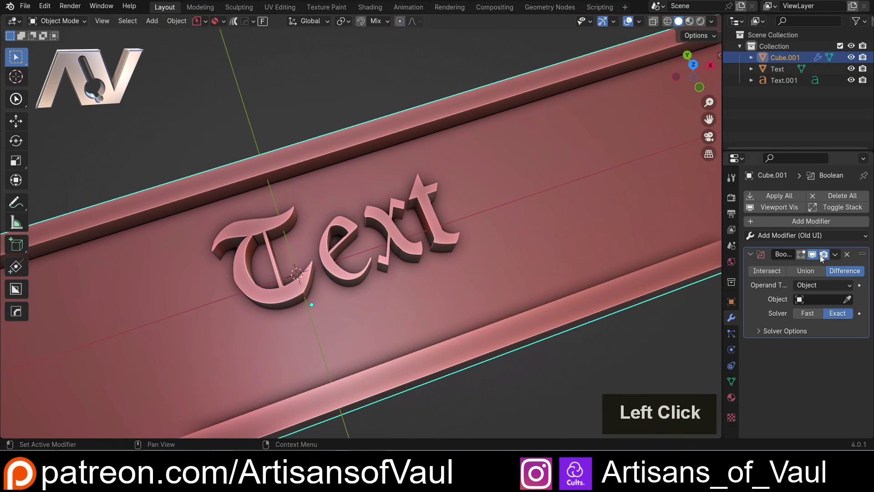
{"action": "left_click", "coordinate": [428, 210]}
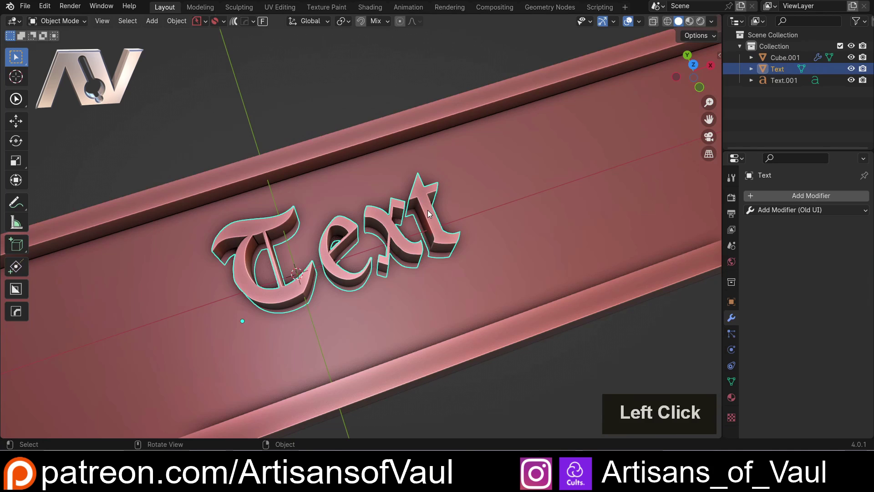
{"action": "key", "text": "h"}
Step: Apply the beam's Boolean Difference modifier to make the 'Text' cut permanent
{"action": "middle_click_drag", "start_coordinate": [384, 244], "coordinate": [365, 270]}
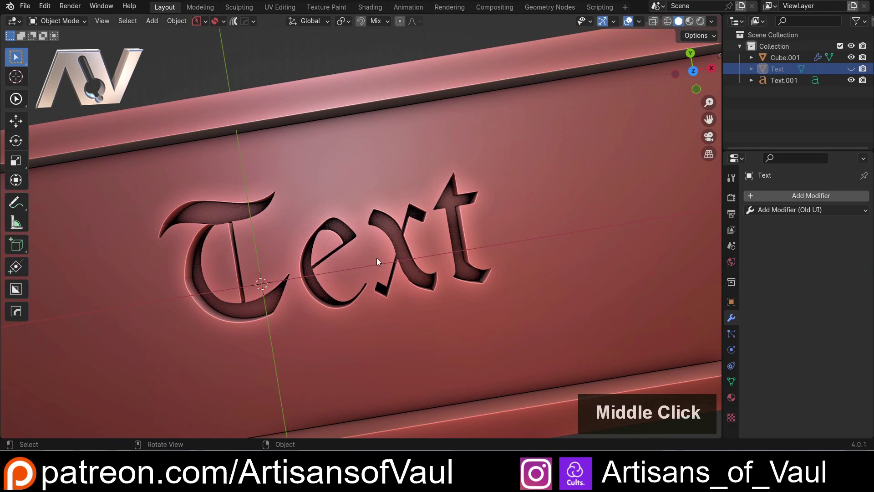
{"action": "scroll", "coordinate": [376, 258], "scroll_direction": "up", "scroll_amount": 2}
{"action": "left_click", "coordinate": [357, 274]}
{"action": "middle_click_drag", "start_coordinate": [419, 250], "coordinate": [374, 241], "text": "shift"}
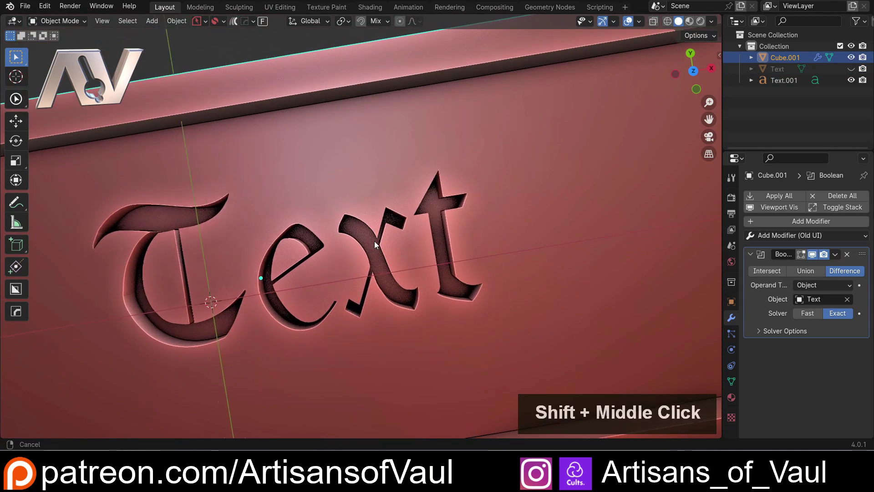
{"action": "scroll", "coordinate": [361, 244], "scroll_direction": "up", "scroll_amount": 2}
{"action": "left_click", "coordinate": [835, 255]}
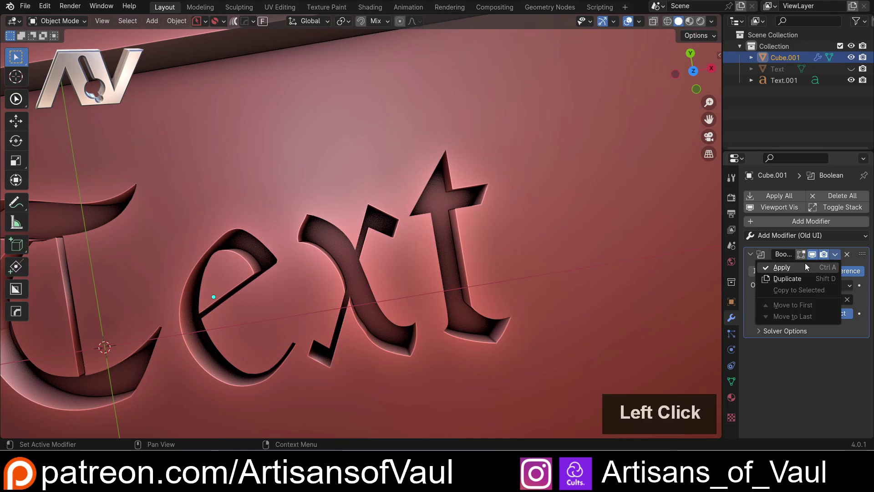
{"action": "left_click", "coordinate": [806, 268]}
{"action": "key", "text": "Tab"}
Step: Zoom and pan over the beam's dense engraved mesh, then return to Object Mode
{"action": "scroll", "coordinate": [342, 269], "scroll_direction": "up", "scroll_amount": 3}
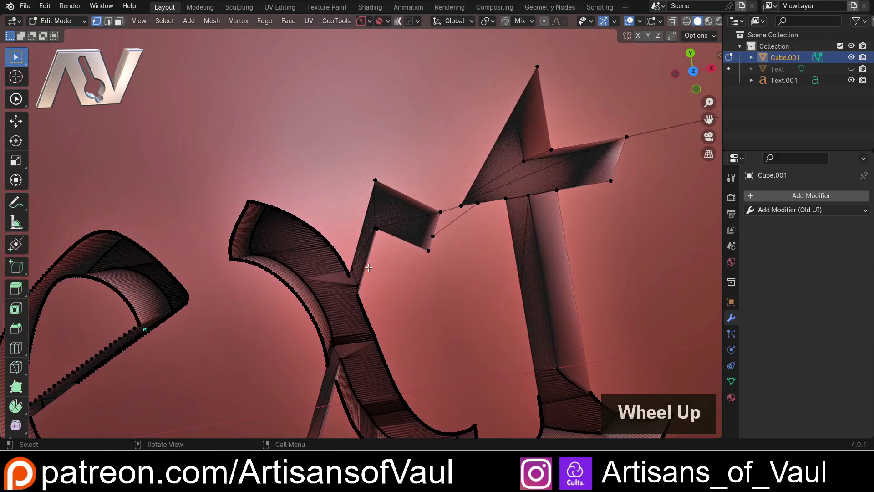
{"action": "scroll", "coordinate": [353, 268], "scroll_direction": "up", "scroll_amount": 3}
{"action": "middle_click_drag", "start_coordinate": [364, 268], "coordinate": [292, 328], "text": "shift"}
{"action": "scroll", "coordinate": [388, 266], "scroll_direction": "down", "scroll_amount": 5}
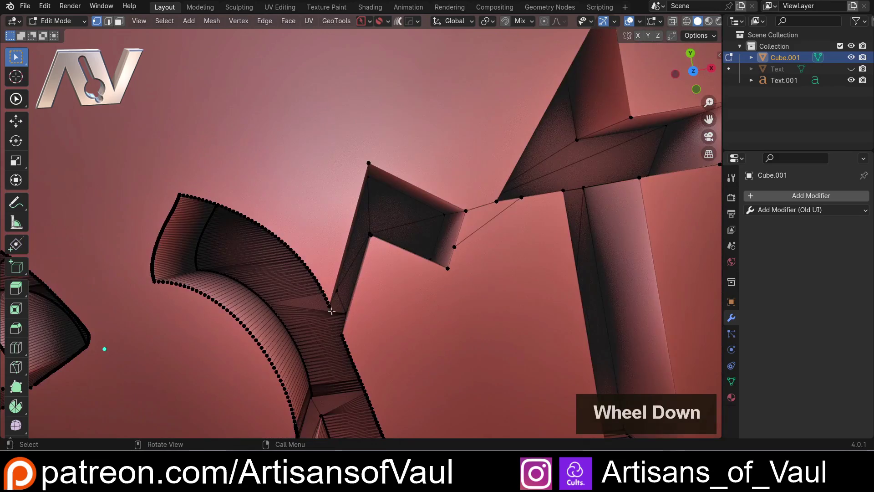
{"action": "mouse_move", "coordinate": [388, 265]}
{"action": "middle_mouse_down", "text": "shift"}
{"action": "mouse_move", "coordinate": [308, 288]}
{"action": "mouse_move", "coordinate": [324, 247]}
{"action": "mouse_move", "coordinate": [353, 334]}
{"action": "mouse_move", "coordinate": [319, 273]}
{"action": "mouse_move", "coordinate": [302, 269]}
{"action": "mouse_move", "coordinate": [314, 280]}
{"action": "mouse_move", "coordinate": [394, 279]}
{"action": "middle_mouse_up", "text": "shift"}
{"action": "scroll", "coordinate": [315, 277], "scroll_direction": "up", "scroll_amount": 3}
{"action": "scroll", "coordinate": [316, 283], "scroll_direction": "up", "scroll_amount": 3}
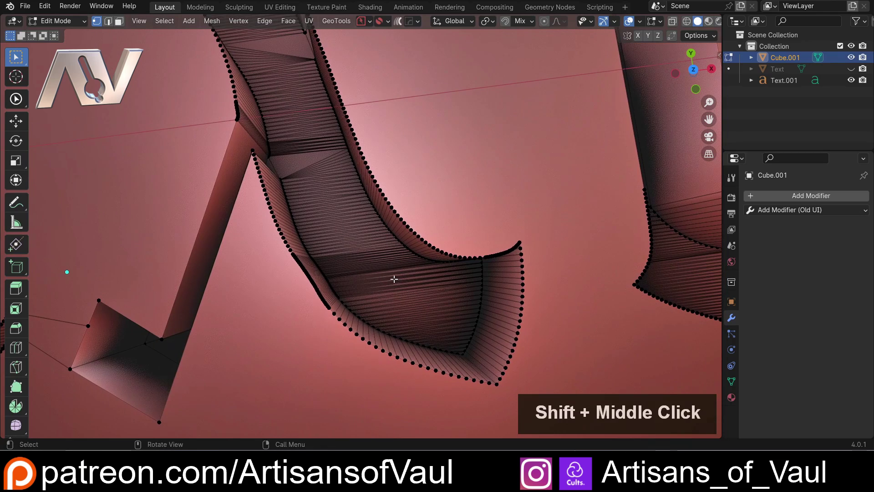
{"action": "scroll", "coordinate": [366, 274], "scroll_direction": "down", "scroll_amount": 2}
{"action": "scroll", "coordinate": [223, 233], "scroll_direction": "down", "scroll_amount": 3}
{"action": "key", "text": "Tab"}
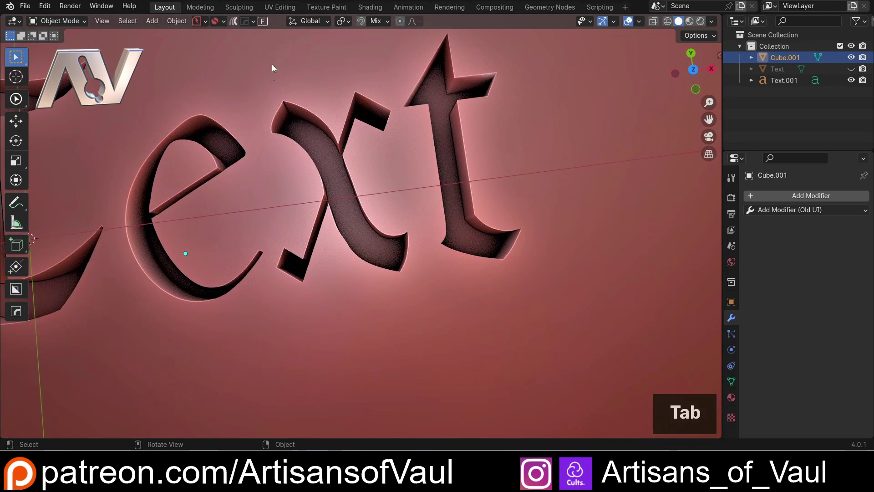
{"action": "middle_click_drag", "start_coordinate": [355, 218], "coordinate": [393, 240]}
Step: Undo the apply and give the Text mesh a Planar Decimate modifier with Angle Limit 1
{"action": "key", "text": "ctrl+z"}
{"action": "key", "text": "ctrl+z"}
{"action": "key", "text": "ctrl+z"}
{"action": "key", "text": "ctrl+z"}
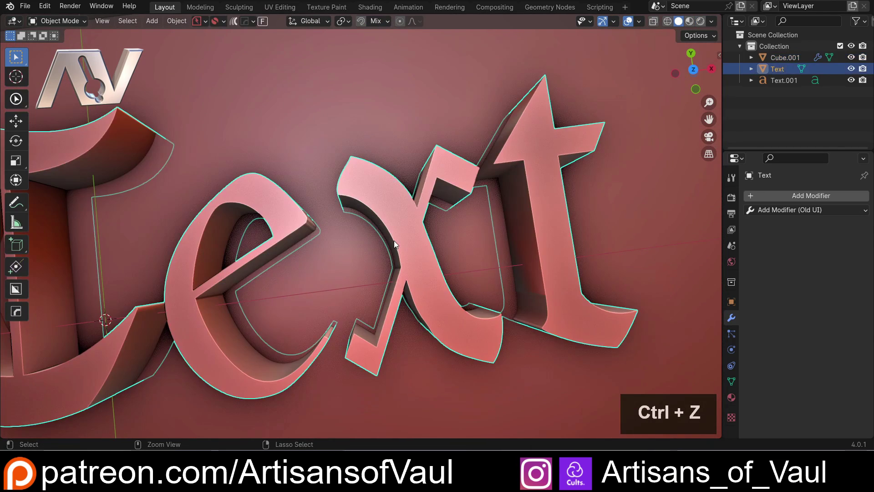
{"action": "left_click", "coordinate": [558, 270]}
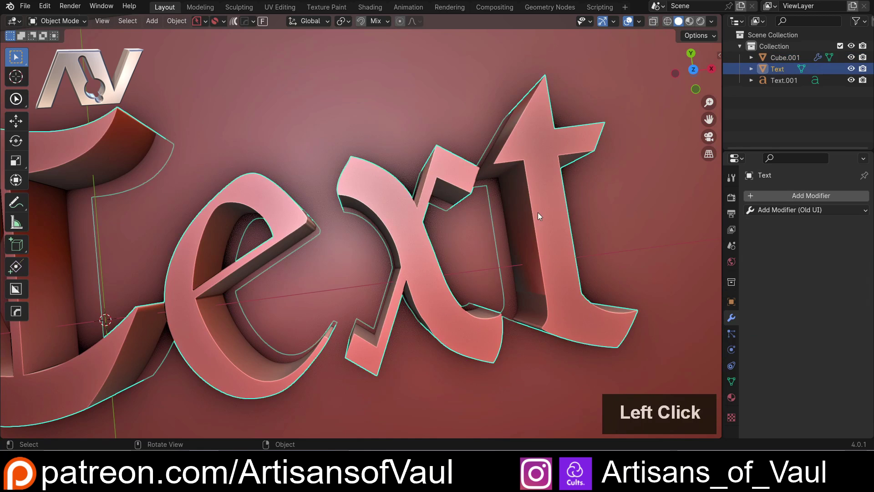
{"action": "middle_click_drag", "start_coordinate": [537, 213], "coordinate": [460, 255]}
{"action": "left_click", "coordinate": [782, 209]}
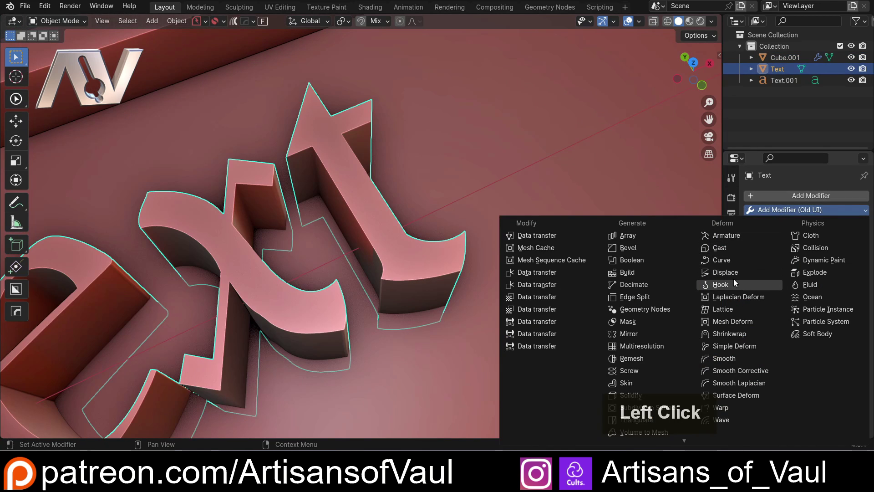
{"action": "left_click", "coordinate": [663, 284]}
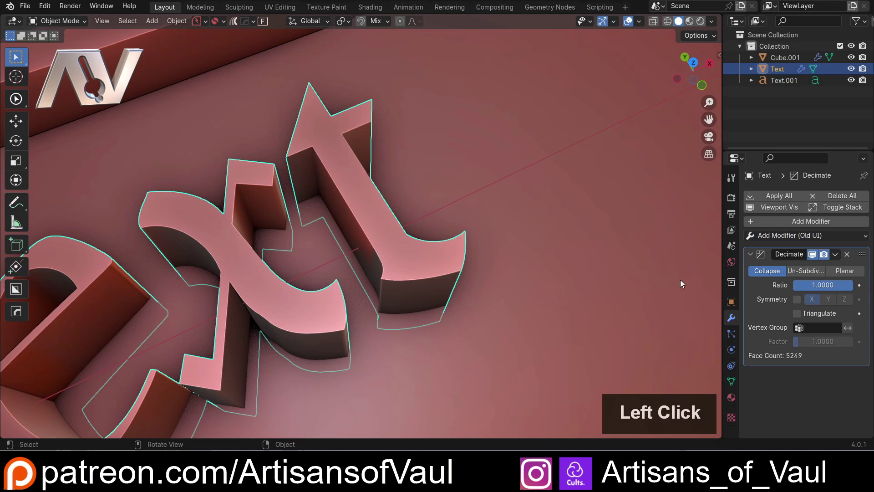
{"action": "left_click", "coordinate": [841, 271]}
{"action": "type", "text": "1"}
{"action": "key", "text": "Return"}
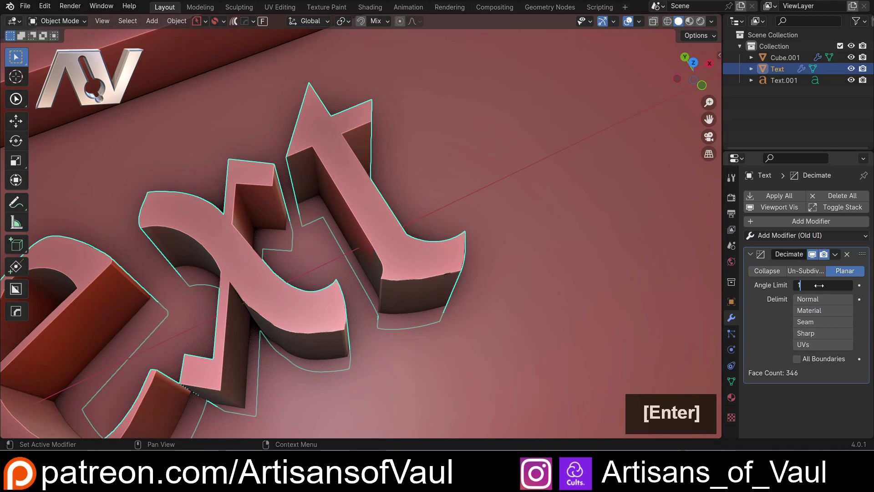
{"action": "scroll", "coordinate": [319, 209], "scroll_direction": "down", "scroll_amount": 3}
{"action": "middle_click_drag", "start_coordinate": [319, 209], "coordinate": [347, 209], "text": "shift"}
Step: Hide the decimated Text letters and apply the beam's Boolean modifier
{"action": "scroll", "coordinate": [349, 210], "scroll_direction": "up", "scroll_amount": 3}
{"action": "left_click", "coordinate": [493, 137]}
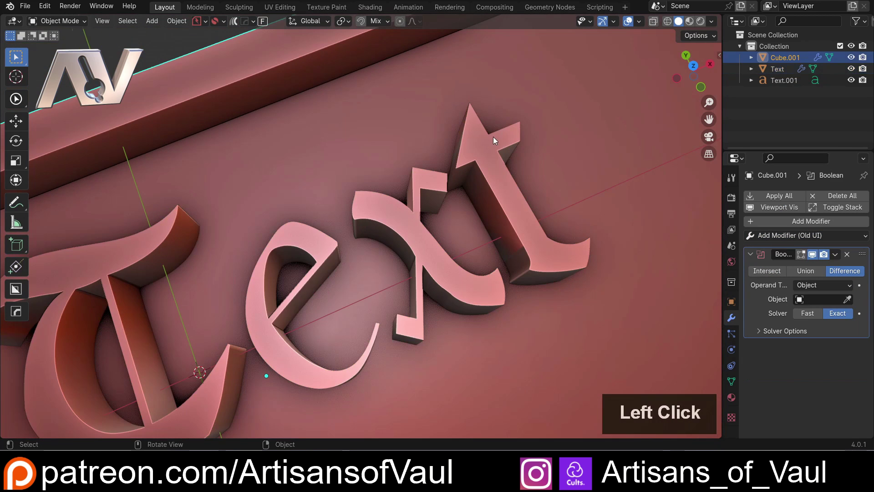
{"action": "double_click", "coordinate": [510, 208]}
{"action": "key", "text": "h"}
{"action": "left_click", "coordinate": [411, 195]}
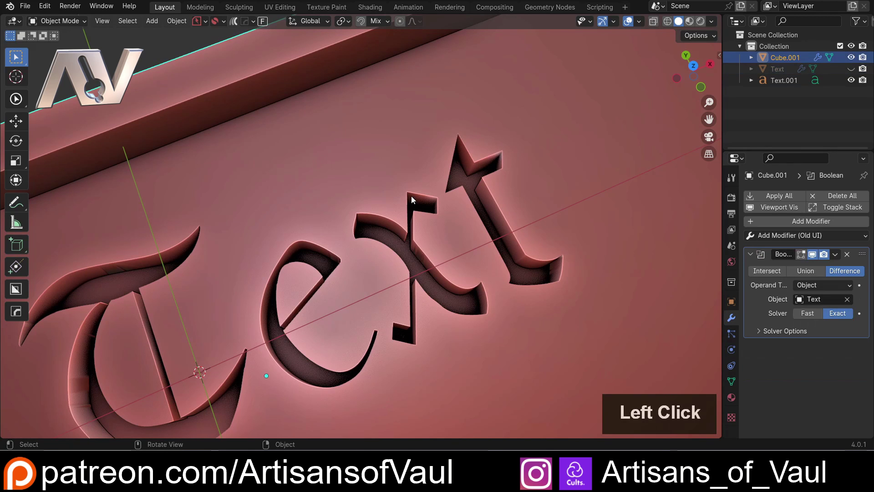
{"action": "left_click", "coordinate": [835, 254]}
{"action": "double_click", "coordinate": [804, 265]}
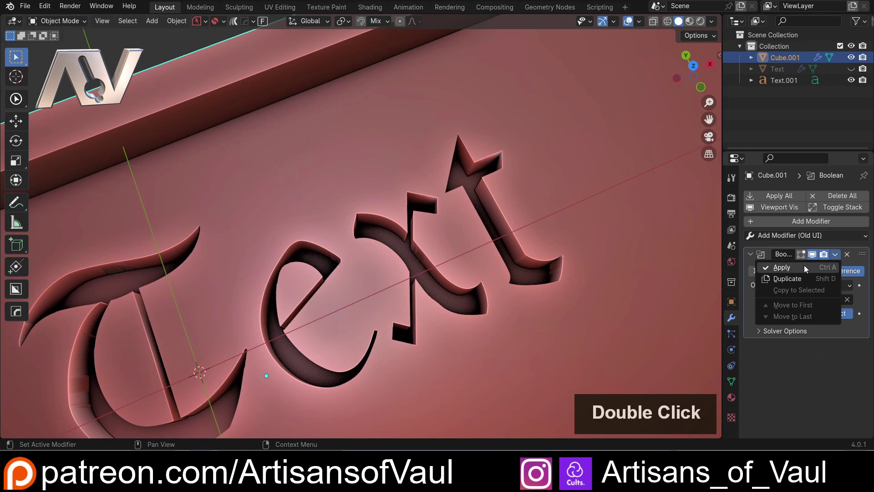
Step: Inspect the sparser engraved geometry in Edit Mode, then return to Object Mode
{"action": "key", "text": "Tab"}
{"action": "scroll", "coordinate": [482, 242], "scroll_direction": "up", "scroll_amount": 3}
{"action": "middle_click_drag", "start_coordinate": [482, 242], "coordinate": [371, 244], "text": "shift"}
{"action": "scroll", "coordinate": [371, 244], "scroll_direction": "down", "scroll_amount": 4}
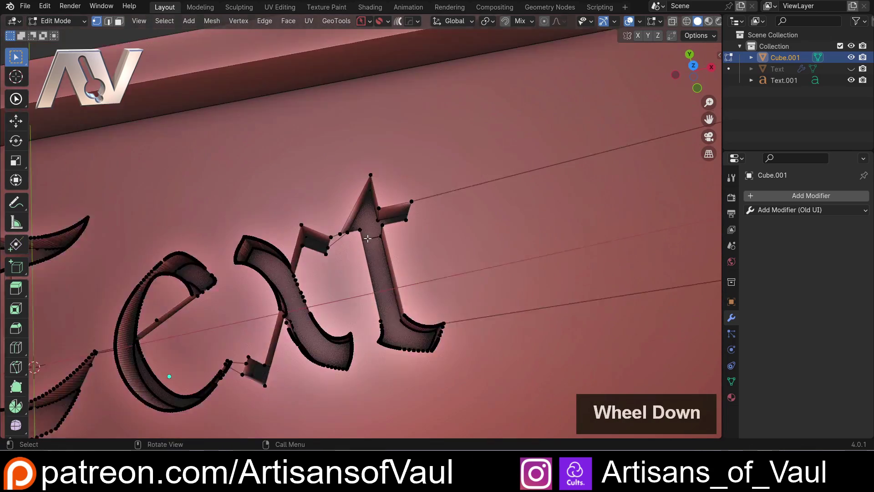
{"action": "middle_click_drag", "start_coordinate": [328, 223], "coordinate": [436, 207], "text": "shift"}
{"action": "key", "text": "Tab"}
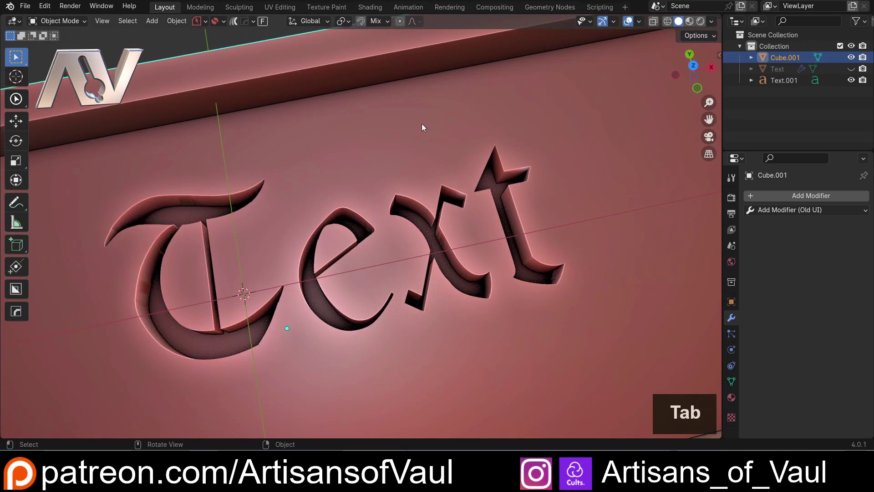
{"action": "scroll", "coordinate": [423, 129], "scroll_direction": "down", "scroll_amount": 2}
Step: Move the sans-serif Text.001 lettering along Y across the beam
{"action": "middle_click_drag", "start_coordinate": [465, 156], "coordinate": [386, 236], "text": "shift"}
{"action": "left_click", "coordinate": [386, 236]}
{"action": "key", "text": "g"}
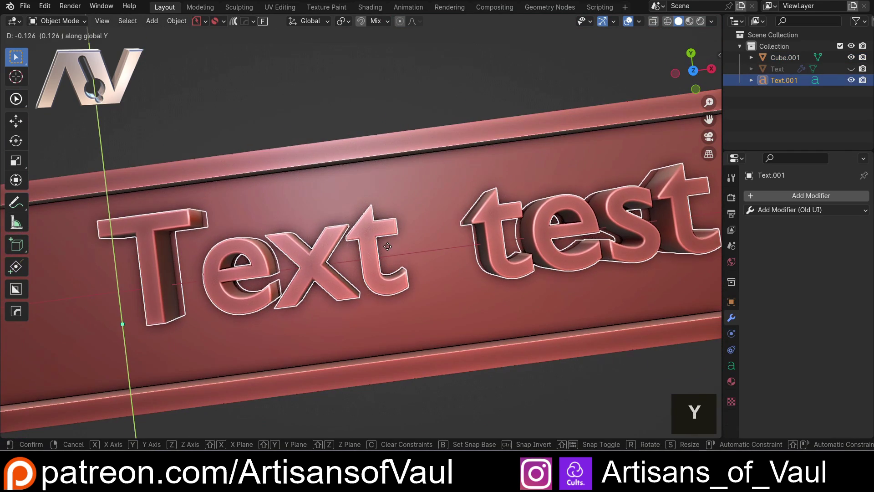
{"action": "left_click", "coordinate": [387, 256]}
{"action": "middle_click_drag", "start_coordinate": [387, 255], "coordinate": [429, 217]}
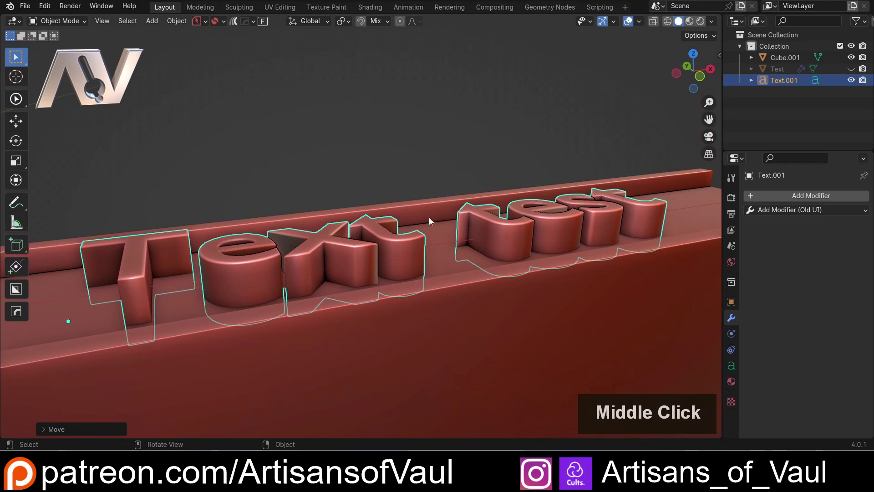
Step: Lower Text.001 along Z so it rests on the beam's face
{"action": "key", "text": "g"}
{"action": "key", "text": "z"}
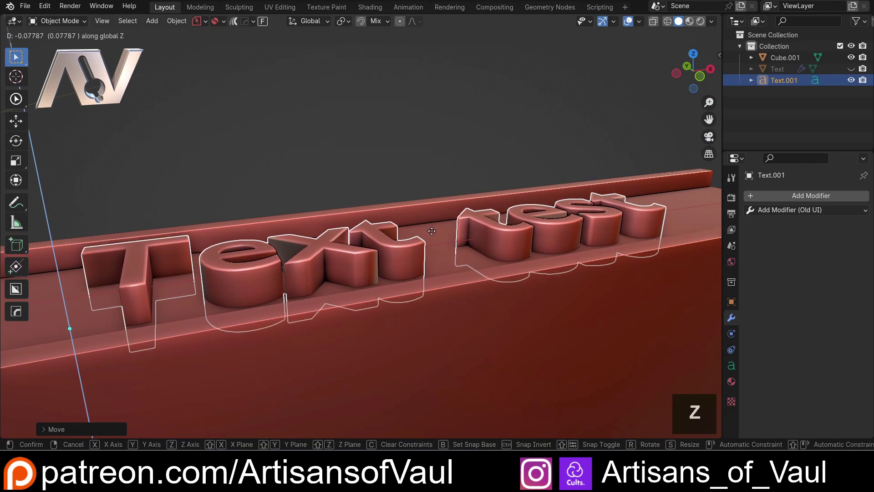
{"action": "left_click", "coordinate": [406, 166]}
{"action": "middle_click_drag", "start_coordinate": [407, 164], "coordinate": [363, 204]}
{"action": "scroll", "coordinate": [393, 228], "scroll_direction": "up", "scroll_amount": 3}
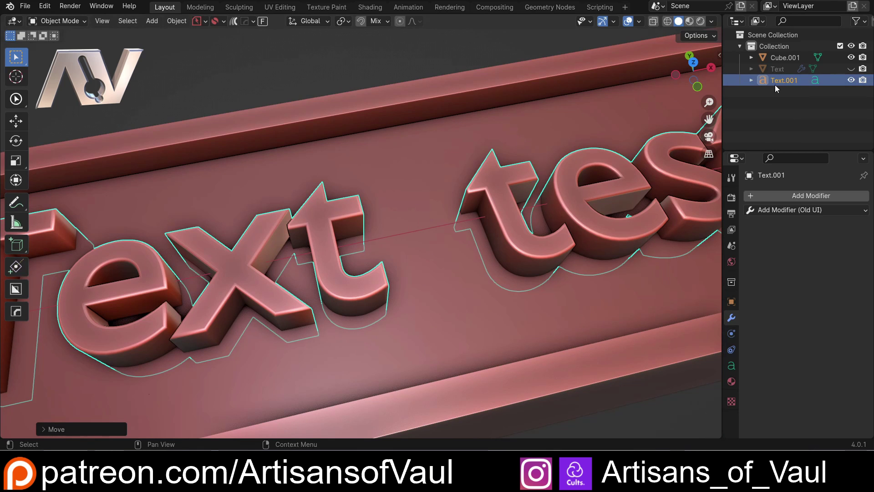
{"action": "scroll", "coordinate": [352, 203], "scroll_direction": "down", "scroll_amount": 2}
Step: Take the Text test lettering into Edit Mode and back to Object Mode
{"action": "key", "text": "Tab"}
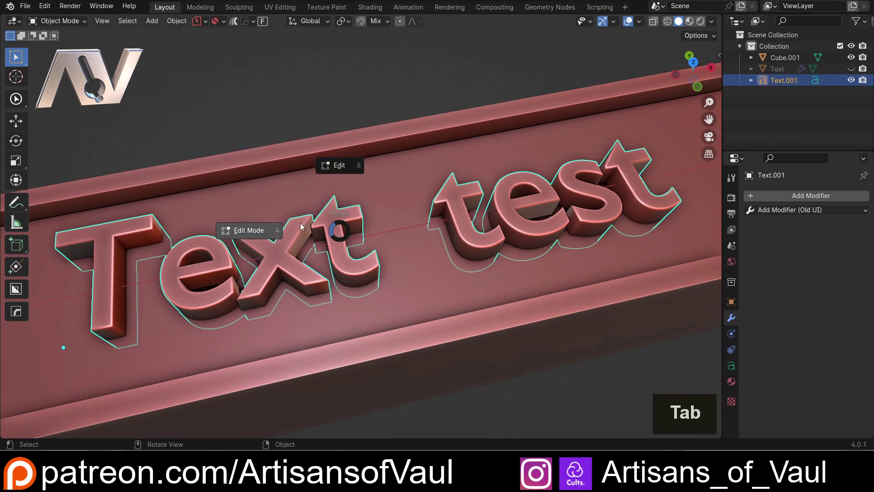
{"action": "left_click", "coordinate": [300, 223]}
{"action": "key", "text": "Tab"}
{"action": "left_click", "coordinate": [354, 143]}
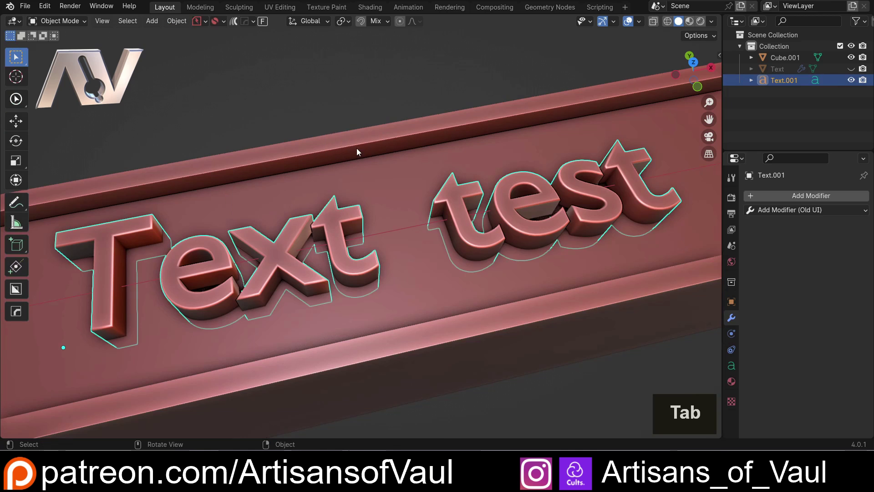
Step: Keep the original character spacing and give the lettering a new bevel depth
{"action": "key", "text": "q"}
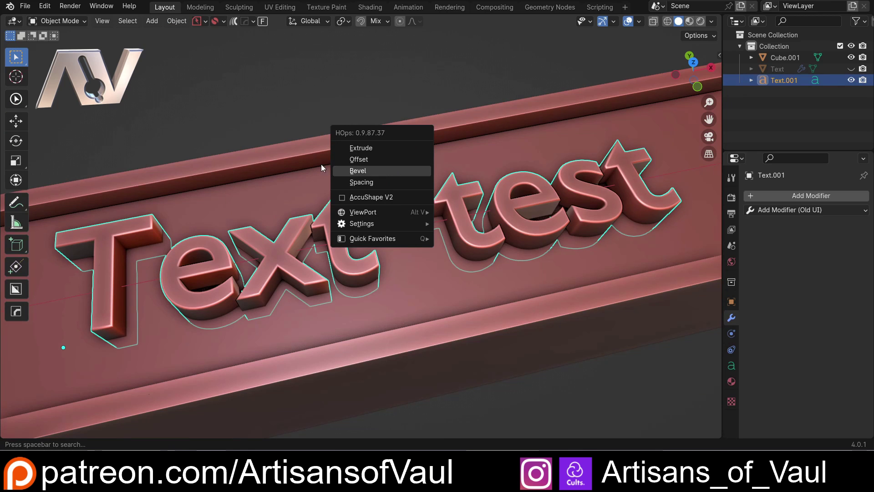
{"action": "left_click", "coordinate": [363, 182]}
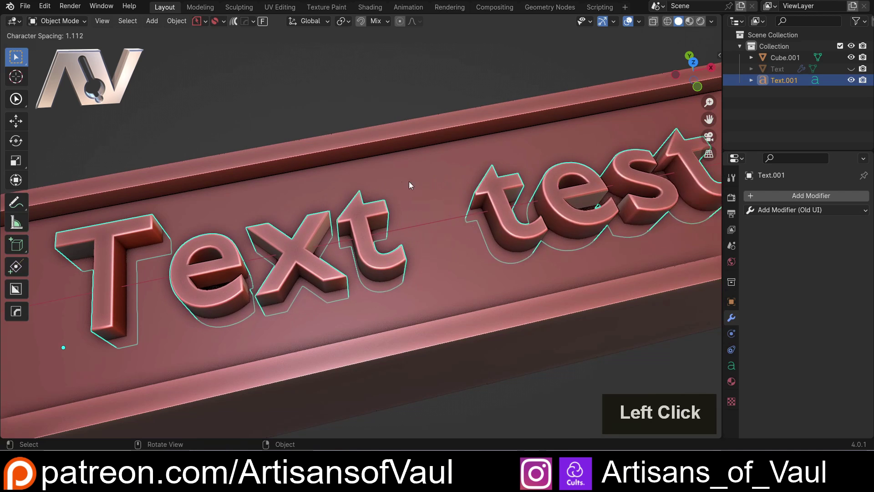
{"action": "key", "text": "Escape"}
{"action": "key", "text": "q"}
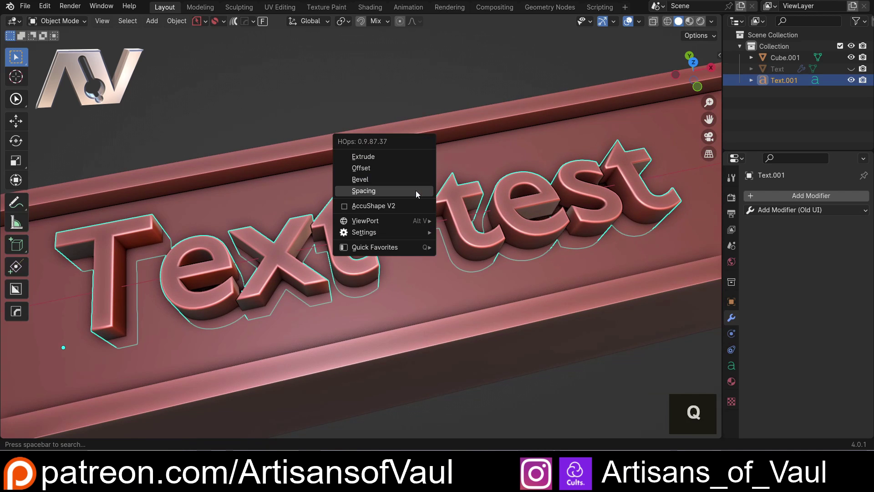
{"action": "left_click", "coordinate": [390, 182]}
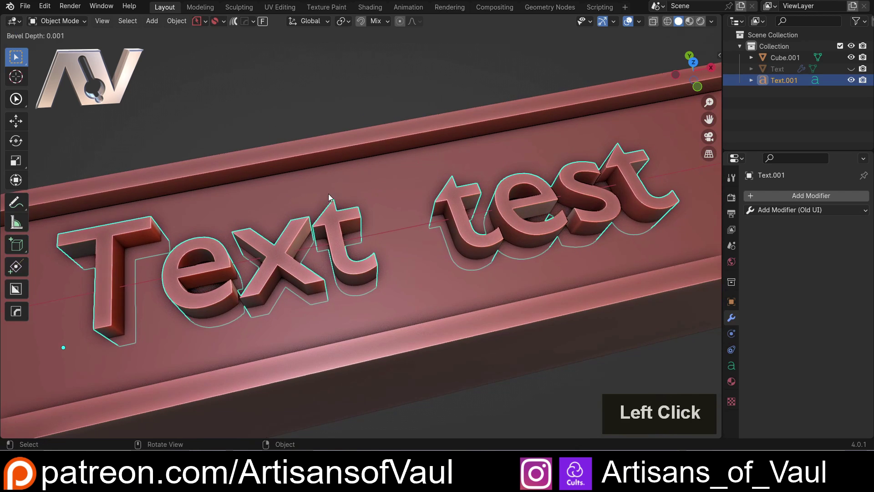
{"action": "left_click", "coordinate": [406, 190]}
Step: Thicken the letter outline width and deepen the extrusion to about 0.351
{"action": "key", "text": "q"}
{"action": "left_click", "coordinate": [378, 181]}
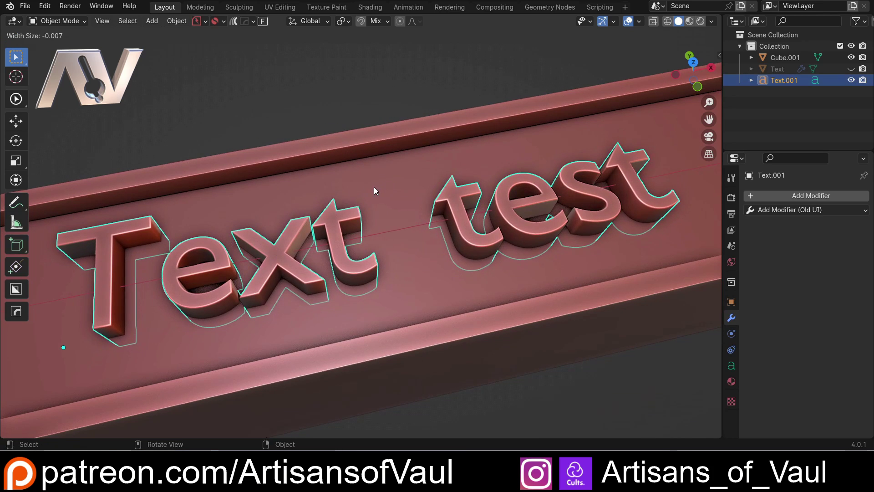
{"action": "left_click", "coordinate": [373, 187]}
{"action": "key", "text": "q"}
{"action": "left_click", "coordinate": [348, 190]}
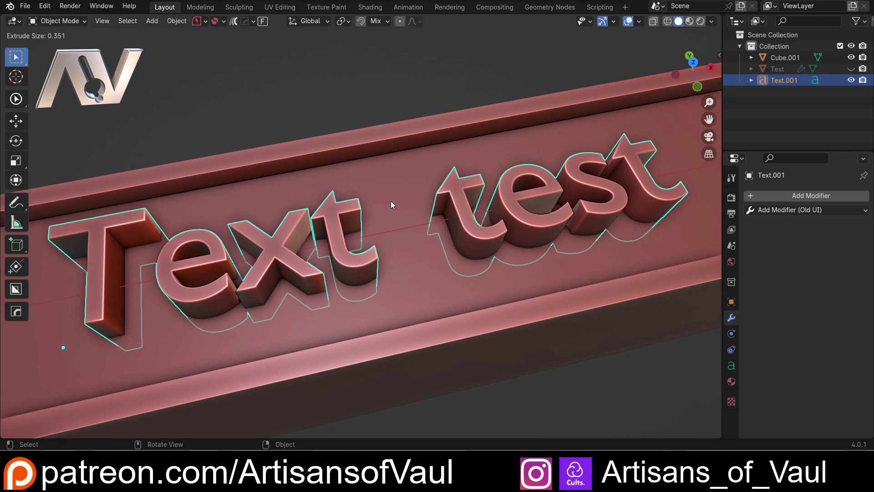
{"action": "left_click", "coordinate": [345, 204]}
{"action": "middle_click_drag", "start_coordinate": [345, 203], "coordinate": [339, 211]}
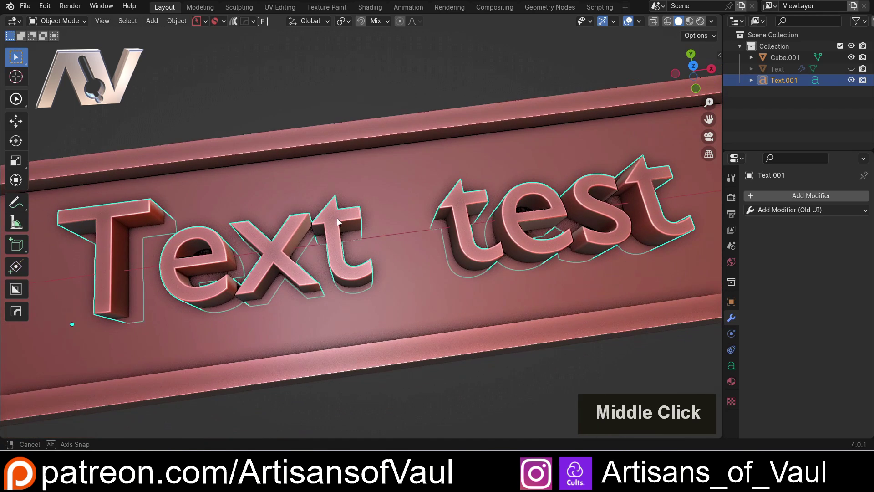
{"action": "scroll", "coordinate": [329, 220], "scroll_direction": "up", "scroll_amount": 2}
{"action": "scroll", "coordinate": [336, 211], "scroll_direction": "down", "scroll_amount": 1}
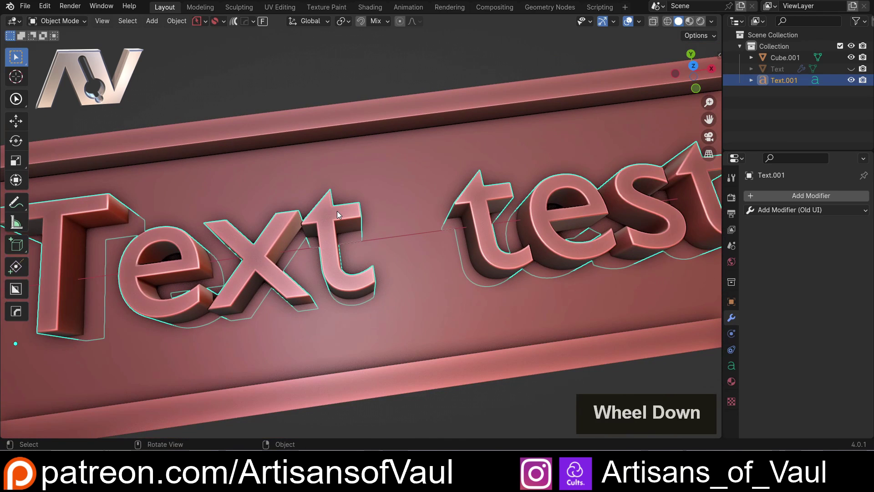
{"action": "scroll", "coordinate": [337, 211], "scroll_direction": "down", "scroll_amount": 4}
{"action": "middle_click_drag", "start_coordinate": [312, 219], "coordinate": [337, 182]}
{"action": "scroll", "coordinate": [305, 185], "scroll_direction": "up", "scroll_amount": 2}
Step: Boolean-subtract the Text test lettering from the beam with Ctrl+minus
{"action": "left_click", "coordinate": [336, 114]}
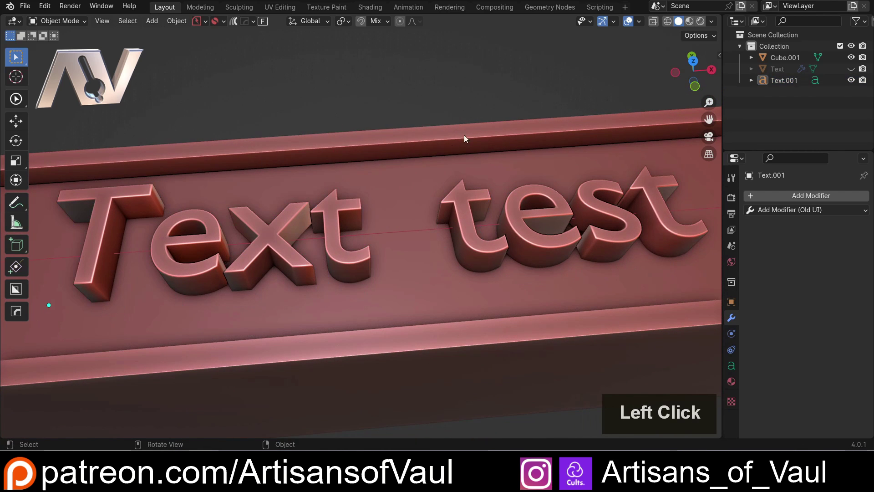
{"action": "left_click", "coordinate": [332, 262]}
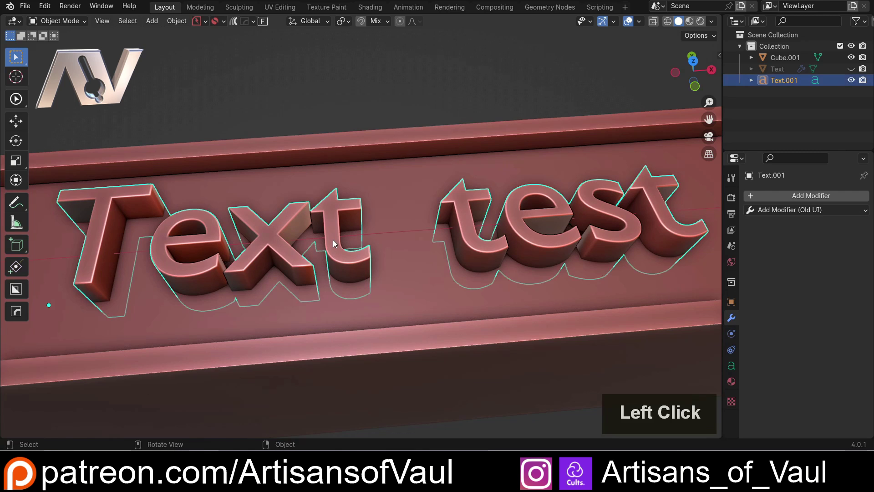
{"action": "left_click", "coordinate": [376, 144], "text": "shift"}
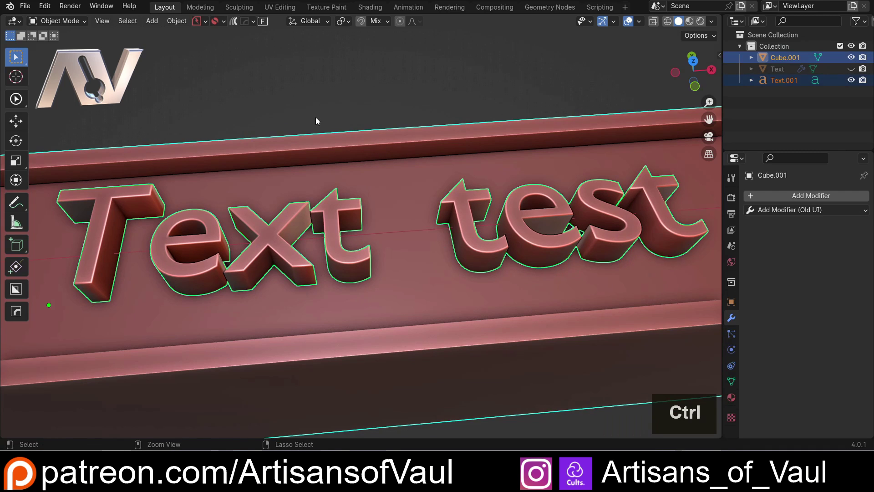
{"action": "key", "text": "ctrl+minus"}
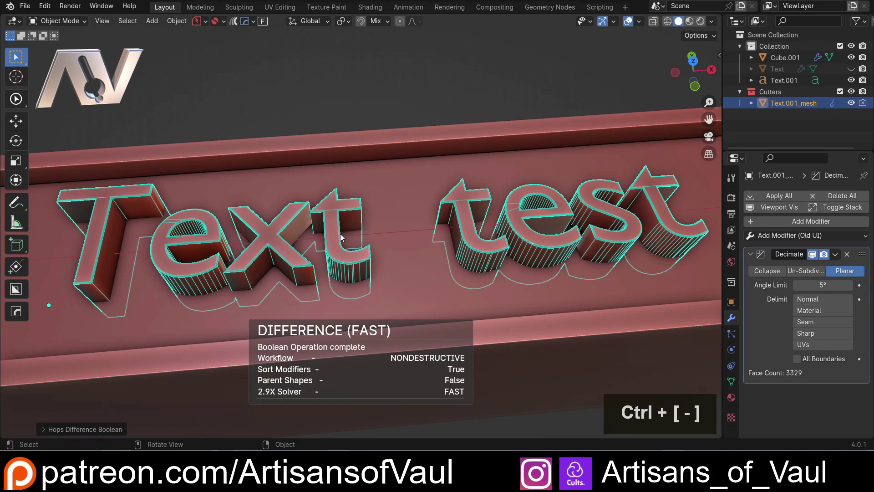
Step: Switch the boolean operation's solver to Exact
{"action": "left_click", "coordinate": [45, 431]}
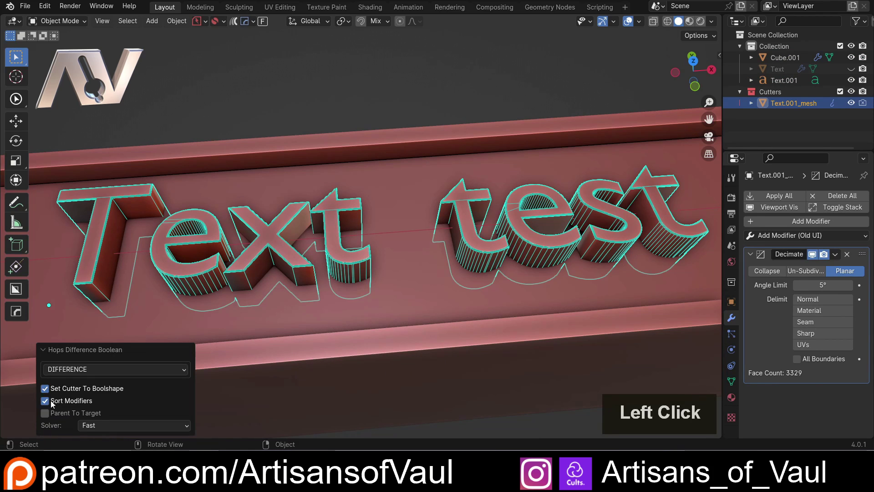
{"action": "left_click", "coordinate": [123, 426]}
{"action": "left_click", "coordinate": [113, 413]}
{"action": "left_click", "coordinate": [113, 391]}
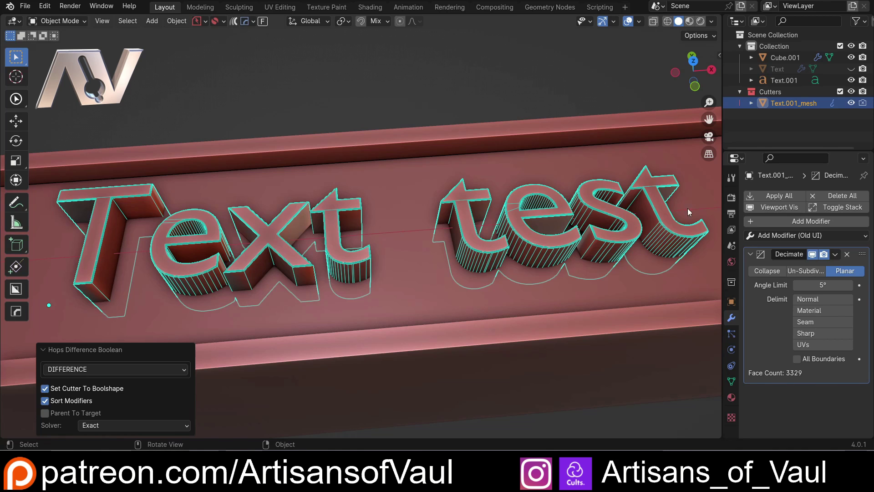
Step: Hide the boolean cutter and the Text.001 lettering to reveal the carved letters
{"action": "scroll", "coordinate": [369, 271], "scroll_direction": "up", "scroll_amount": 2}
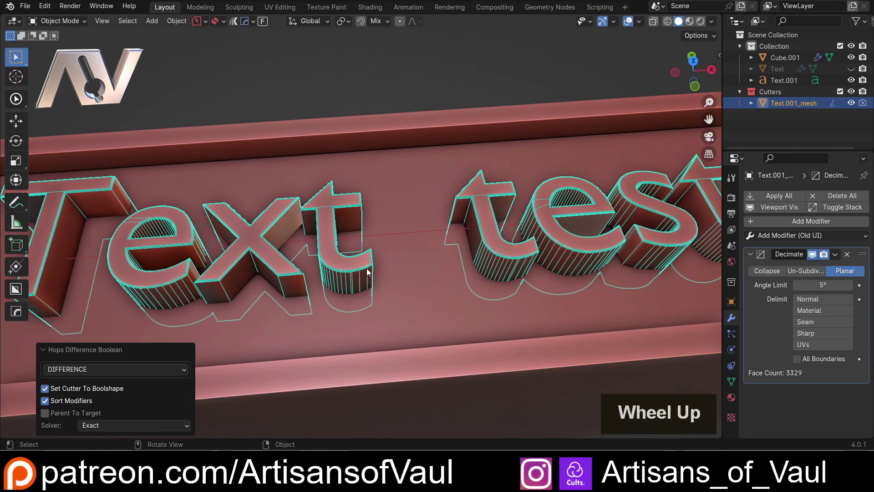
{"action": "key", "text": "h"}
{"action": "left_click", "coordinate": [348, 273]}
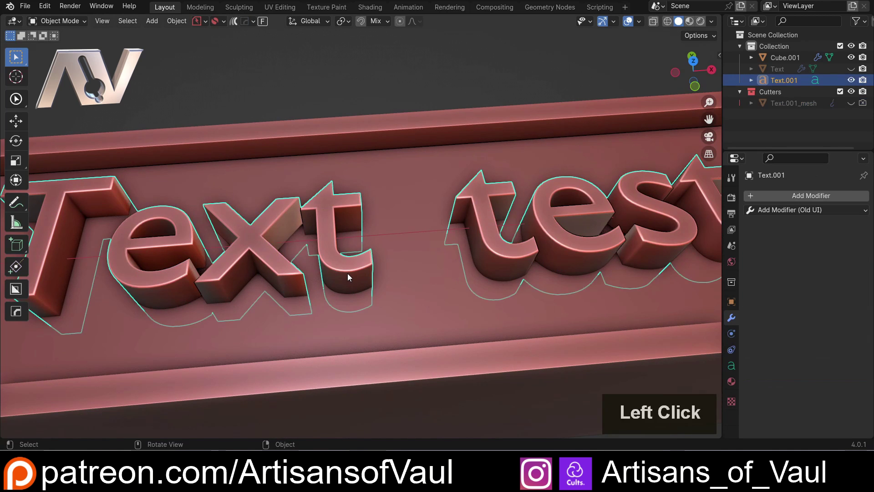
{"action": "key", "text": "h"}
{"action": "middle_click_drag", "start_coordinate": [347, 273], "coordinate": [271, 243]}
{"action": "scroll", "coordinate": [365, 276], "scroll_direction": "up", "scroll_amount": 5}
{"action": "scroll", "coordinate": [376, 267], "scroll_direction": "up", "scroll_amount": 3}
{"action": "middle_click_drag", "start_coordinate": [376, 267], "coordinate": [392, 231]}
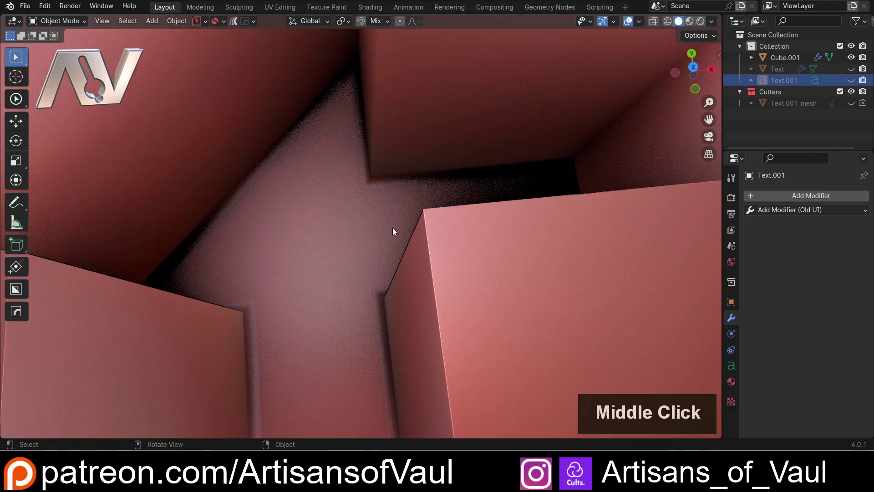
Step: Change the beam's Boolean modifier from Difference to Union so the letters stand raised
{"action": "left_click", "coordinate": [383, 183]}
{"action": "scroll", "coordinate": [397, 193], "scroll_direction": "down", "scroll_amount": 2}
{"action": "scroll", "coordinate": [397, 193], "scroll_direction": "down", "scroll_amount": 8}
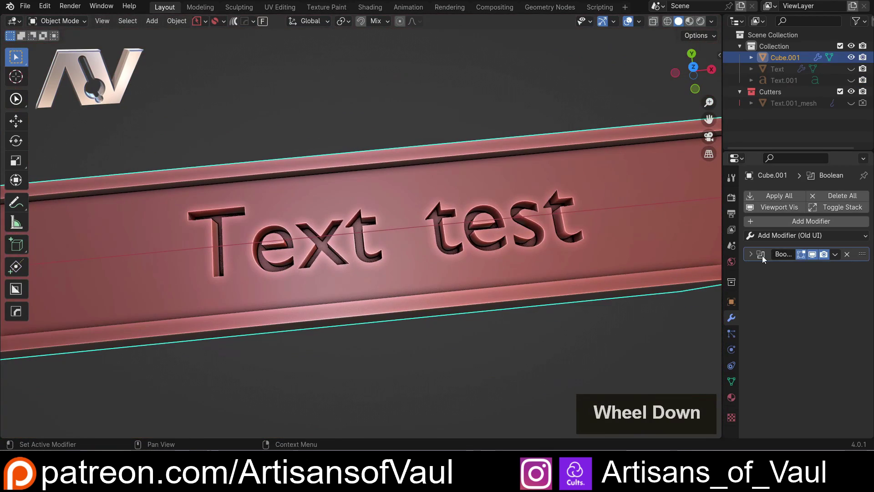
{"action": "left_click", "coordinate": [763, 258]}
{"action": "left_click", "coordinate": [805, 271]}
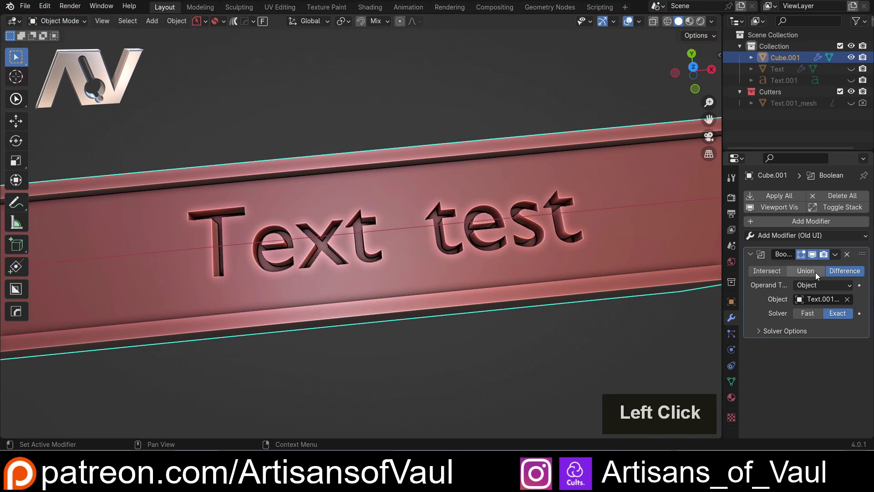
{"action": "scroll", "coordinate": [312, 271], "scroll_direction": "up", "scroll_amount": 8}
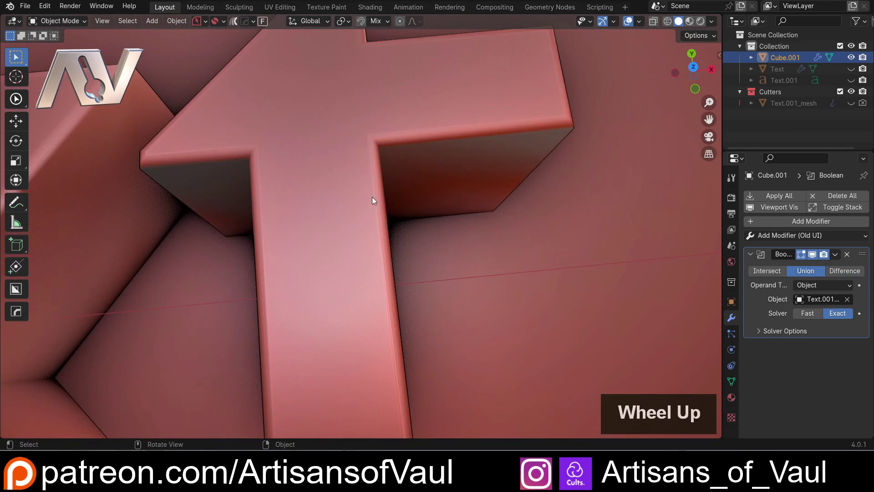
{"action": "middle_click_drag", "start_coordinate": [372, 196], "coordinate": [450, 224]}
{"action": "scroll", "coordinate": [397, 173], "scroll_direction": "down", "scroll_amount": 6}
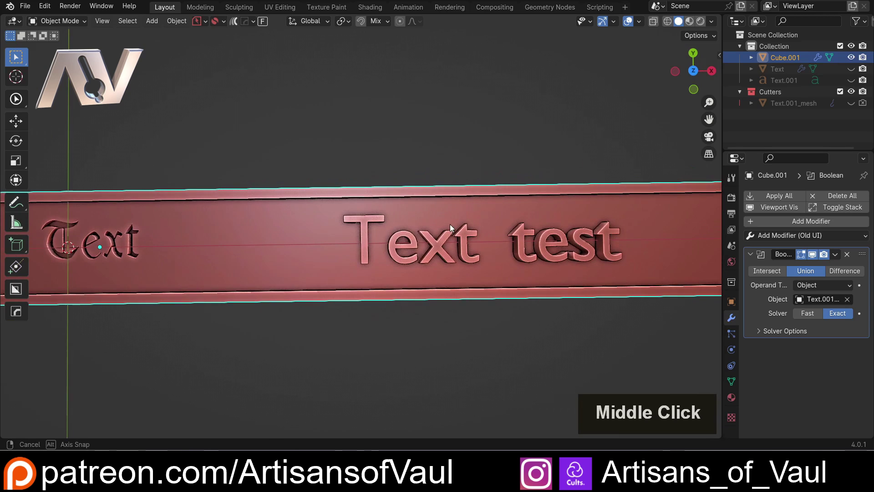